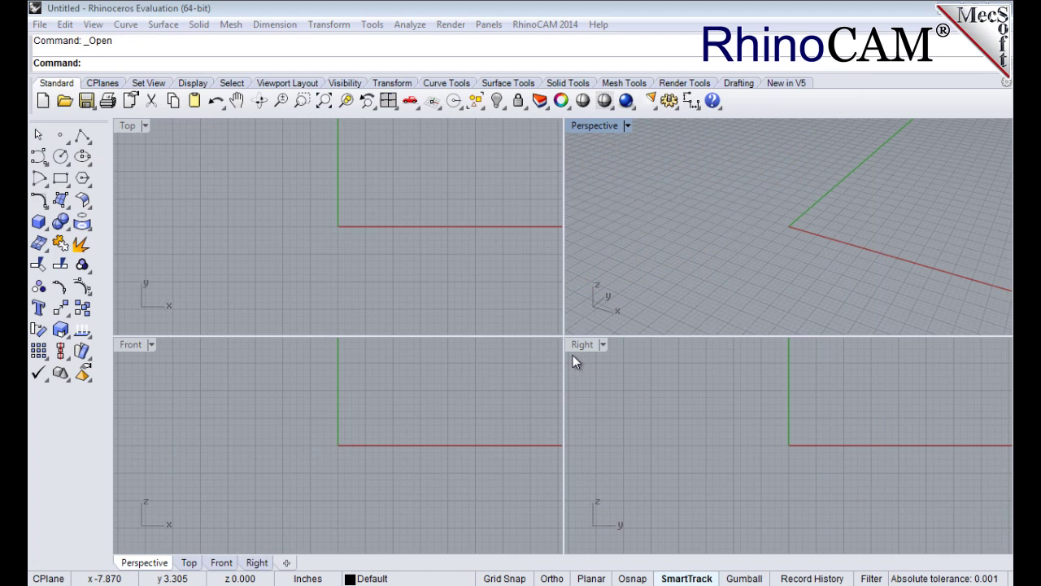
Open RectangularNESTQuickStartTutorial.3dm from the QuickStart folder
left_click(41, 25)
left_click(50, 62)
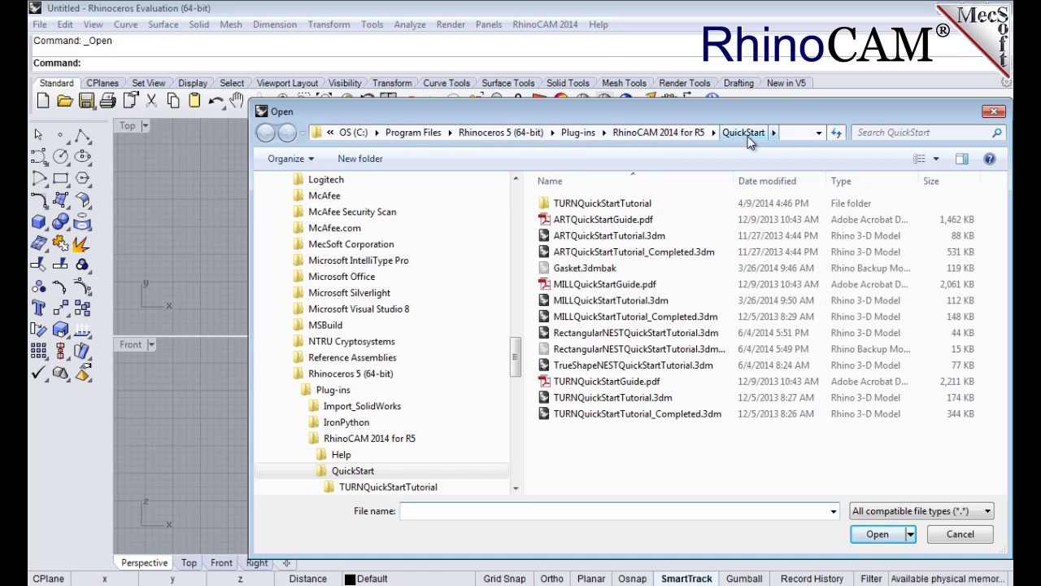
left_click(576, 334)
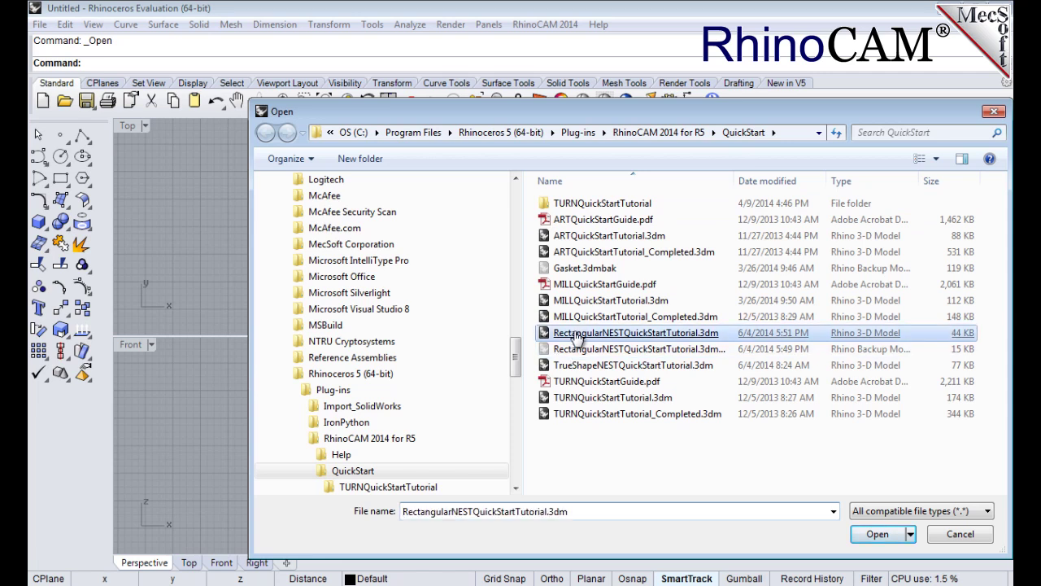
double_click(575, 335)
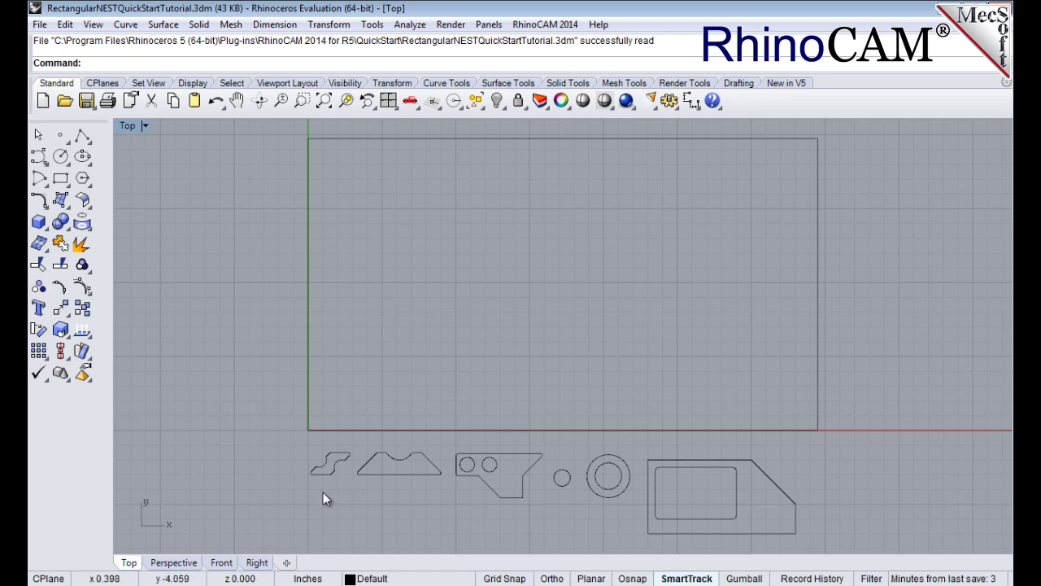
Demonstrate dragging the trapezoid and small circle parts, leaving them below the rectangle
left_click(404, 475)
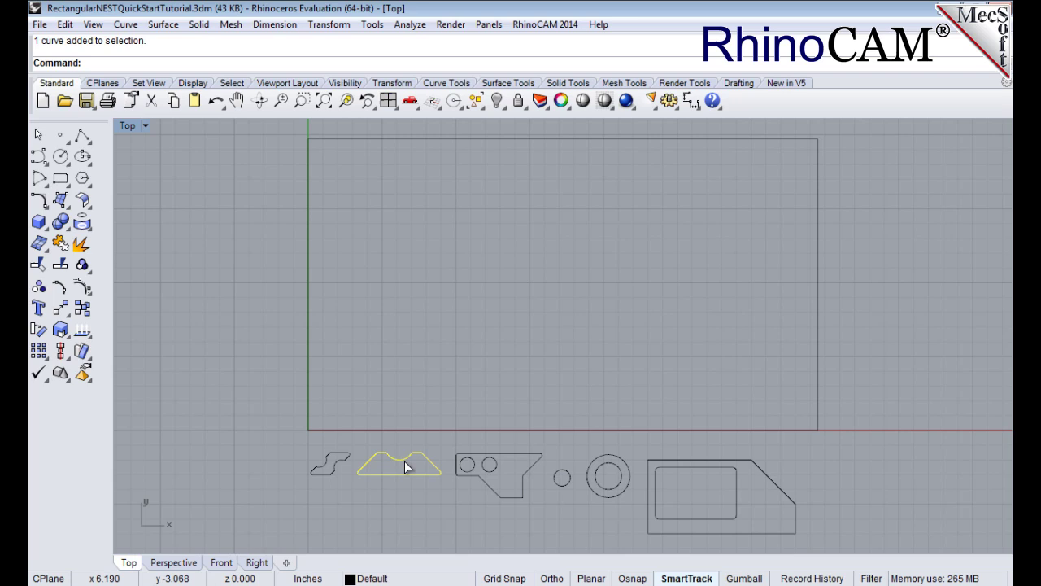
mouse_move(400, 475)
left_mouse_down()
mouse_move(418, 402)
mouse_move(400, 475)
left_mouse_up()
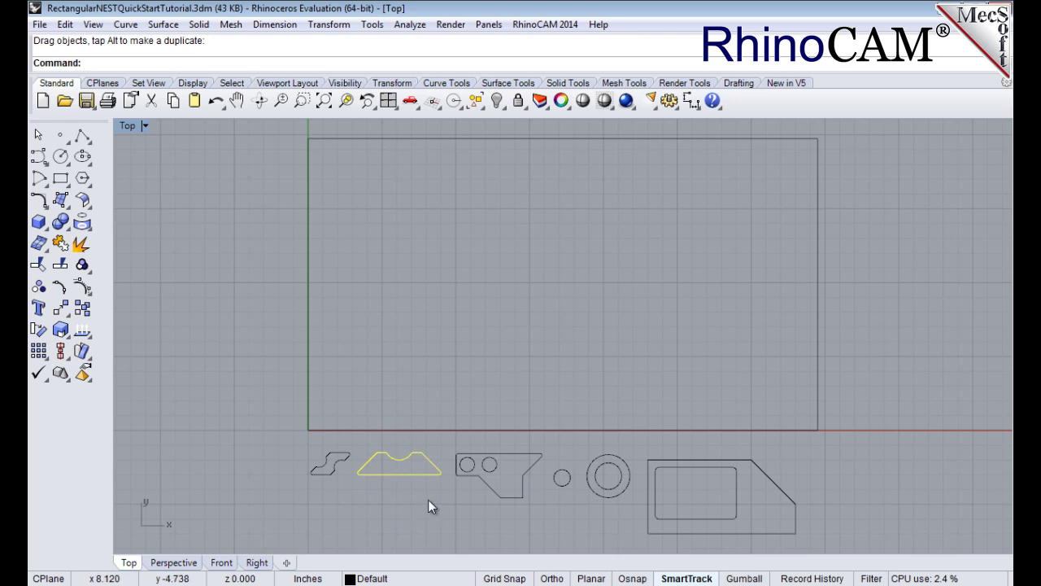
left_click(429, 500)
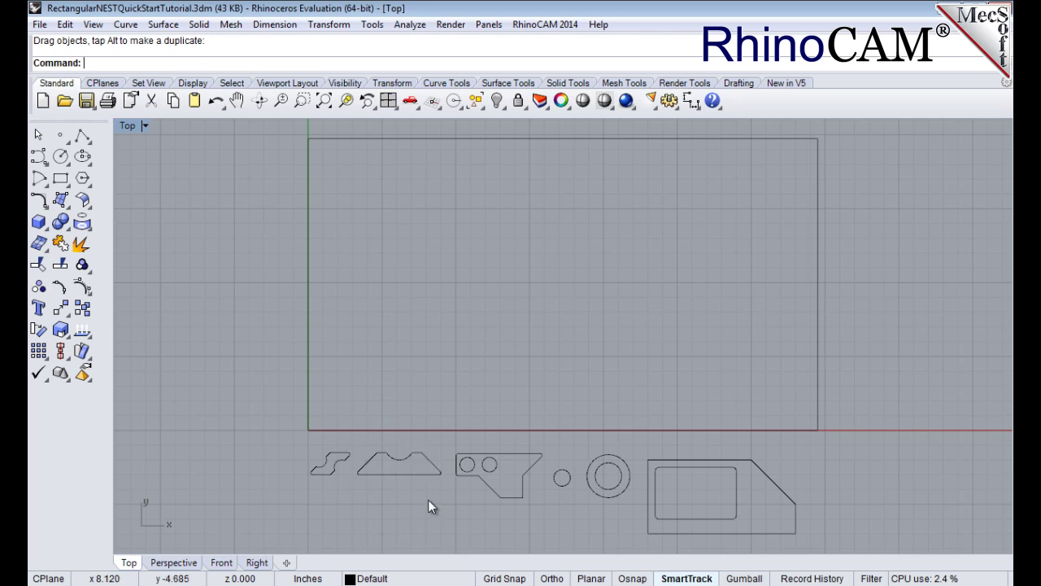
left_click(559, 486)
mouse_move(559, 487)
left_mouse_down()
mouse_move(578, 503)
mouse_move(688, 492)
mouse_move(706, 509)
mouse_move(560, 486)
left_mouse_up()
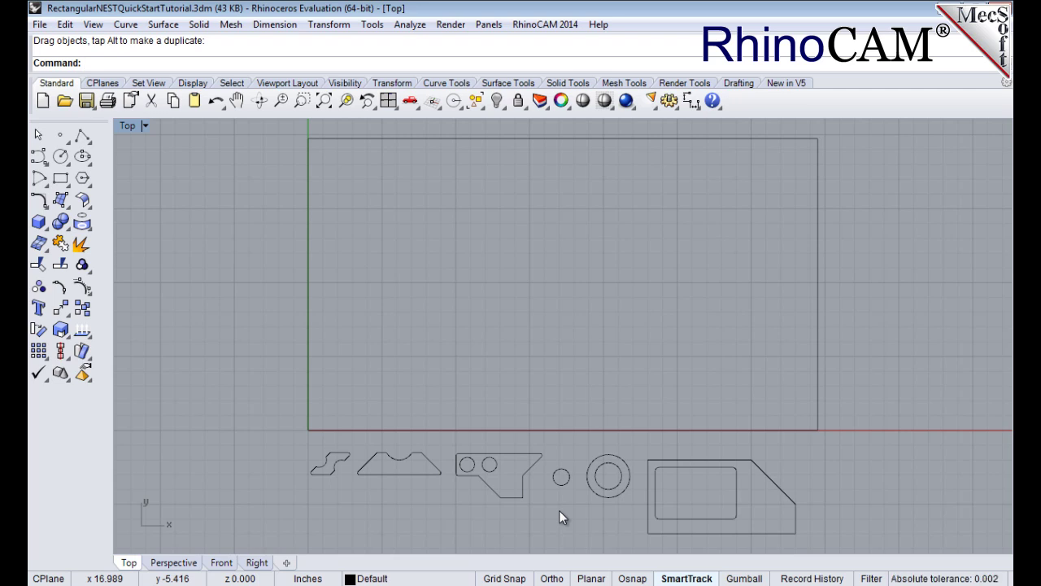
Open RhinoCAM's NEST browser and look through its sheet, part, parameter and preview steps
left_click(544, 24)
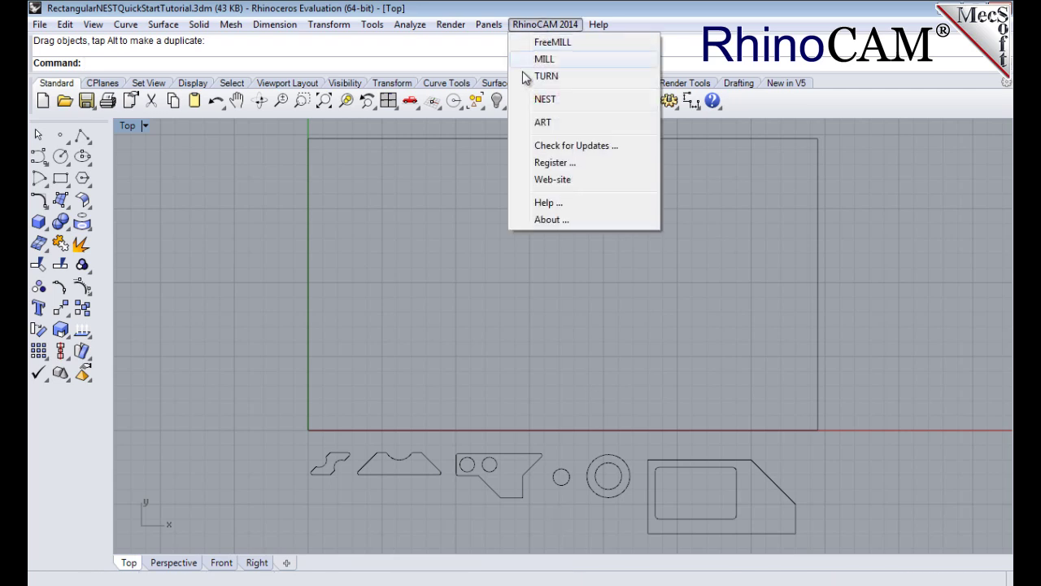
left_click(527, 99)
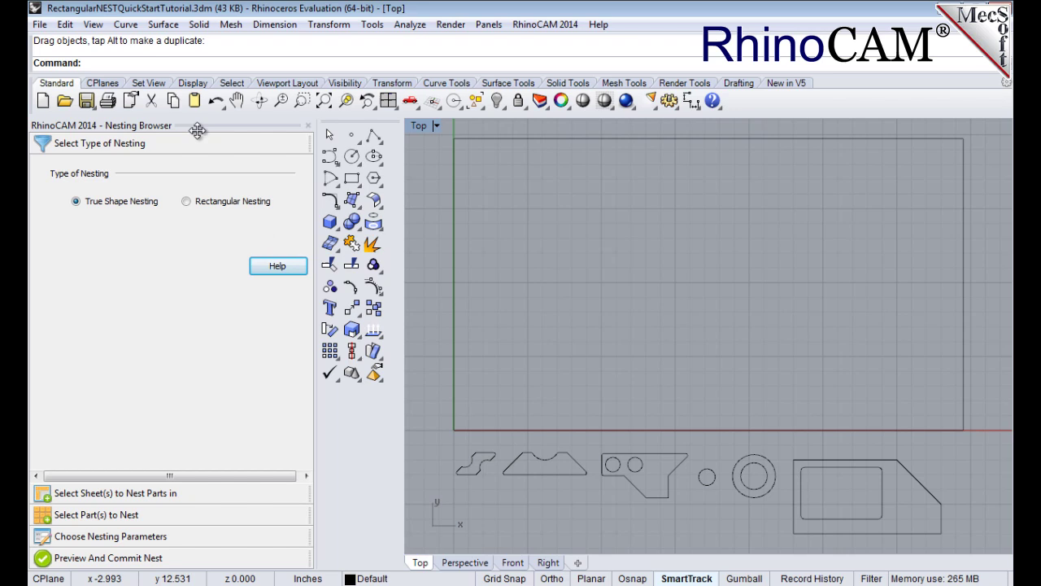
left_click(159, 149)
left_click(155, 494)
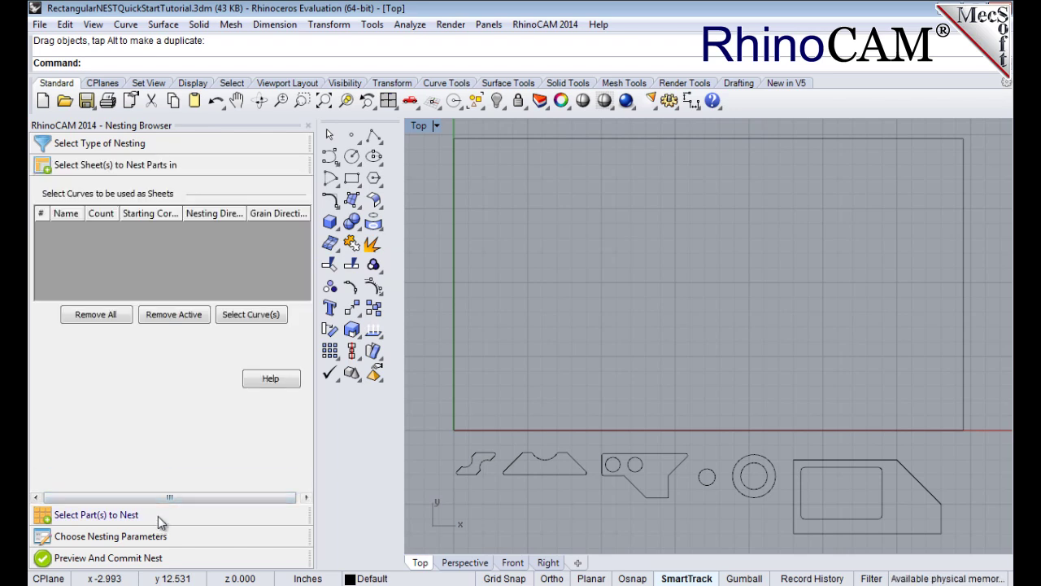
left_click(158, 516)
left_click(134, 535)
left_click(132, 561)
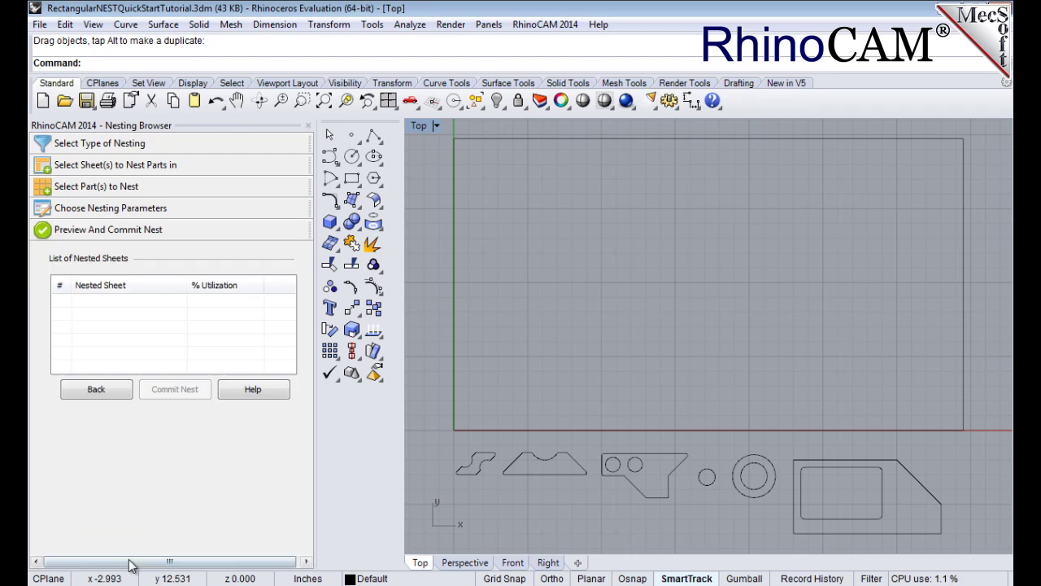
Choose Rectangular Nesting as the nesting type and view its help
left_click(138, 144)
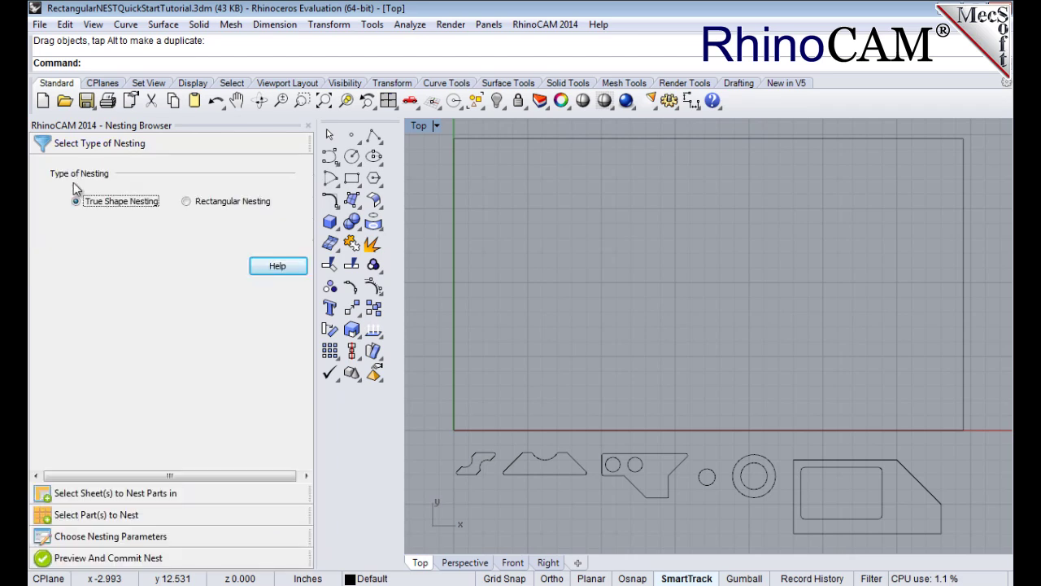
left_click(188, 205)
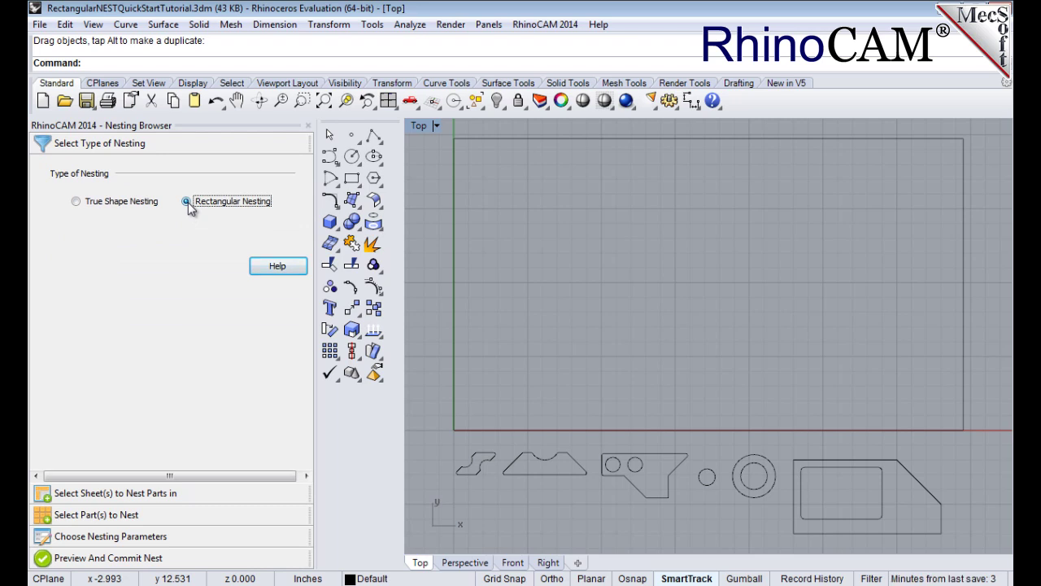
left_click(279, 273)
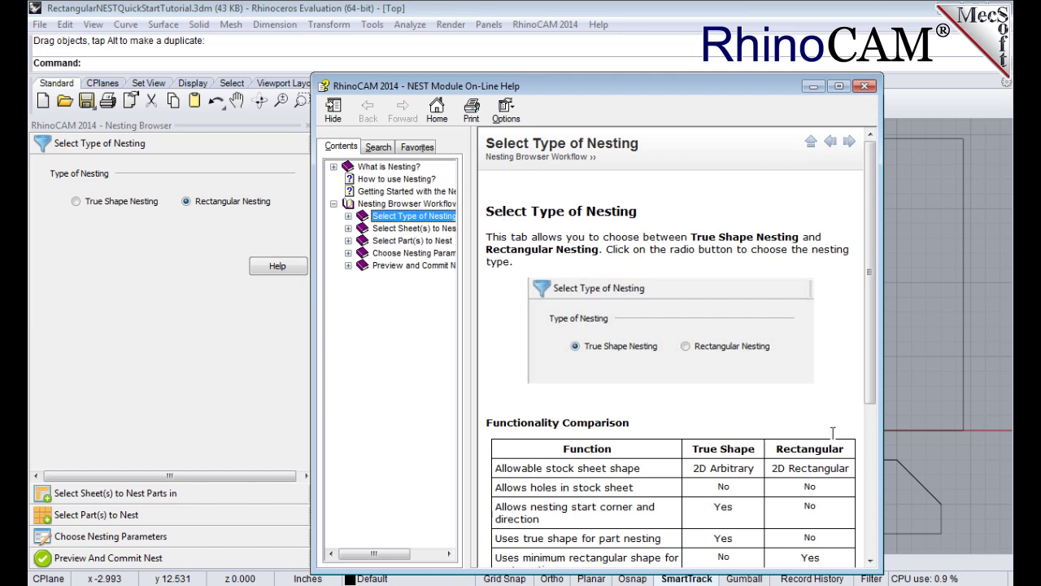
Close the help and pick the large rectangle as stock Sheet 1
left_click(864, 86)
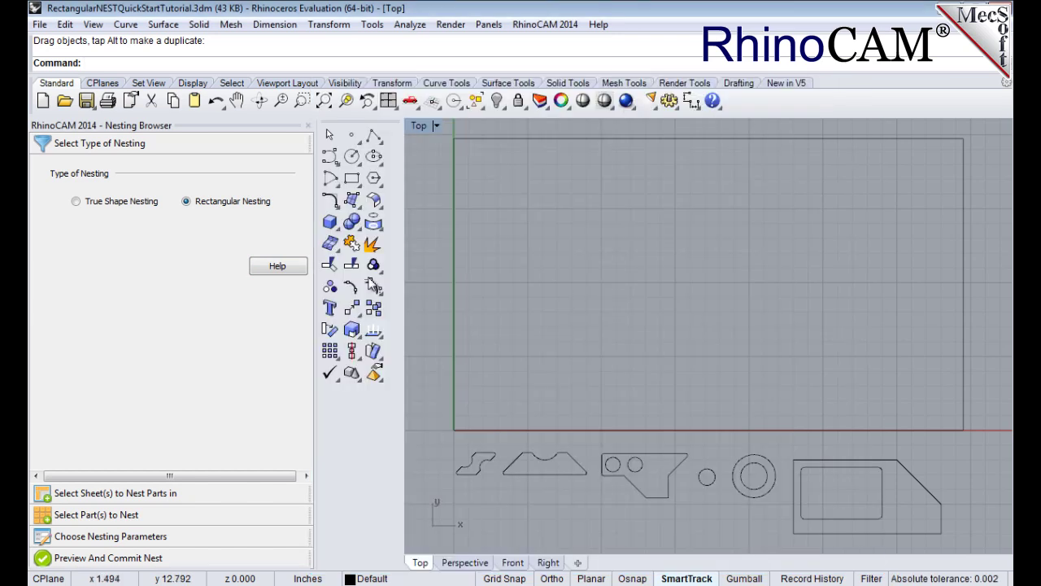
left_click(75, 495)
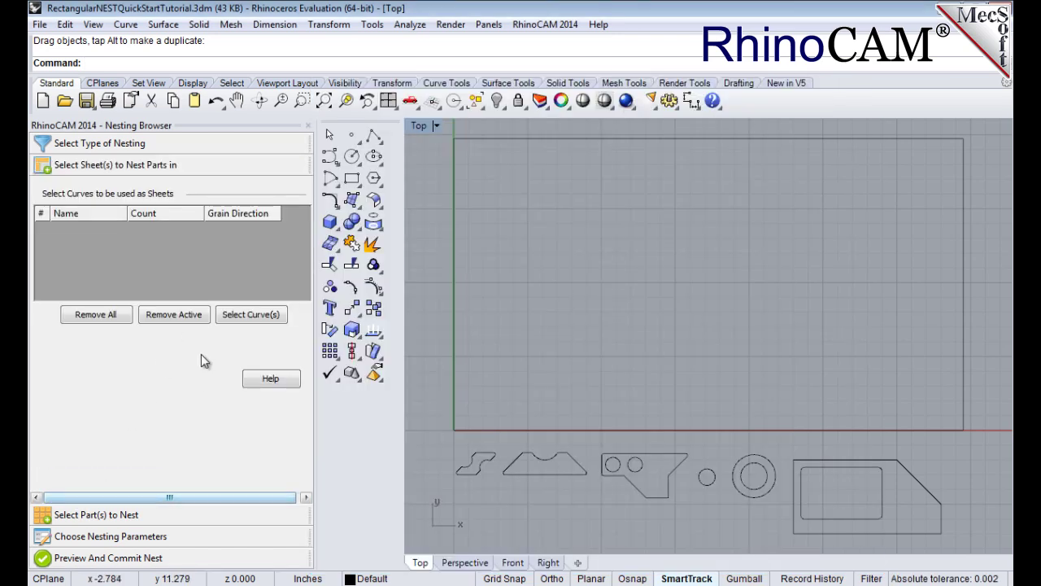
left_click(249, 317)
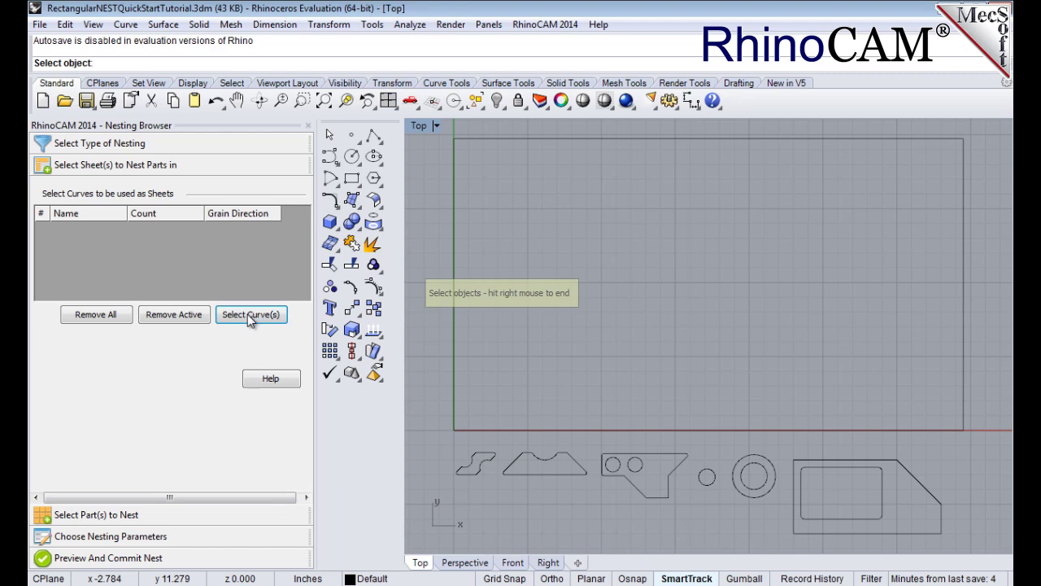
left_click(629, 138)
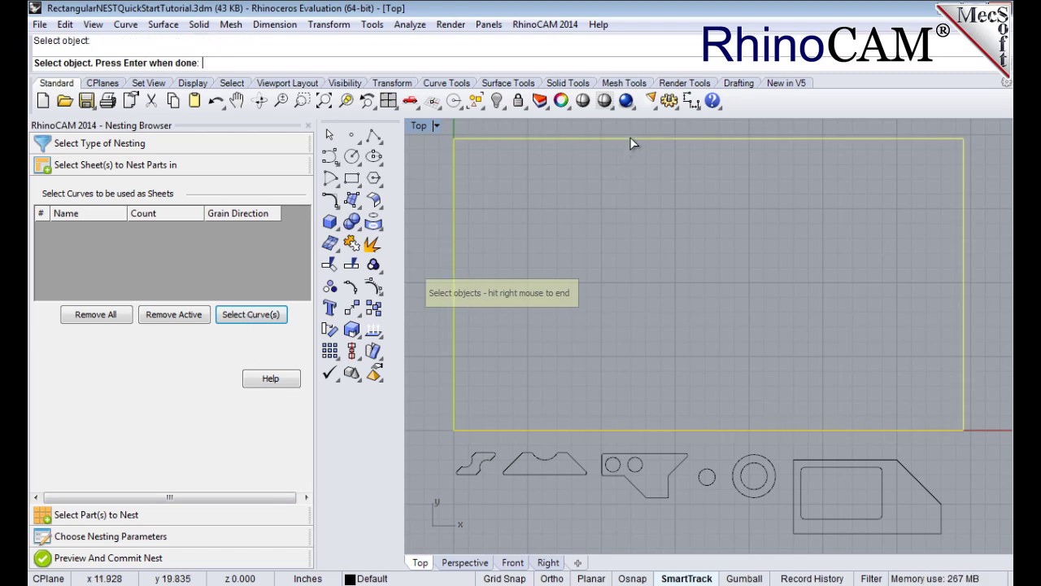
right_click(642, 252)
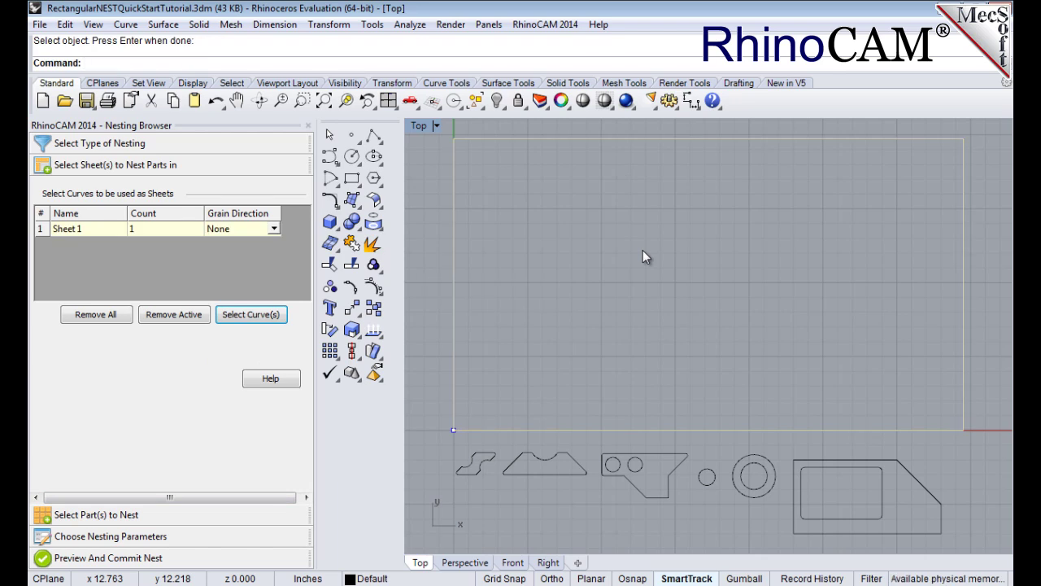
Set Sheet 1's count to 2
left_click(71, 229)
left_click(69, 229)
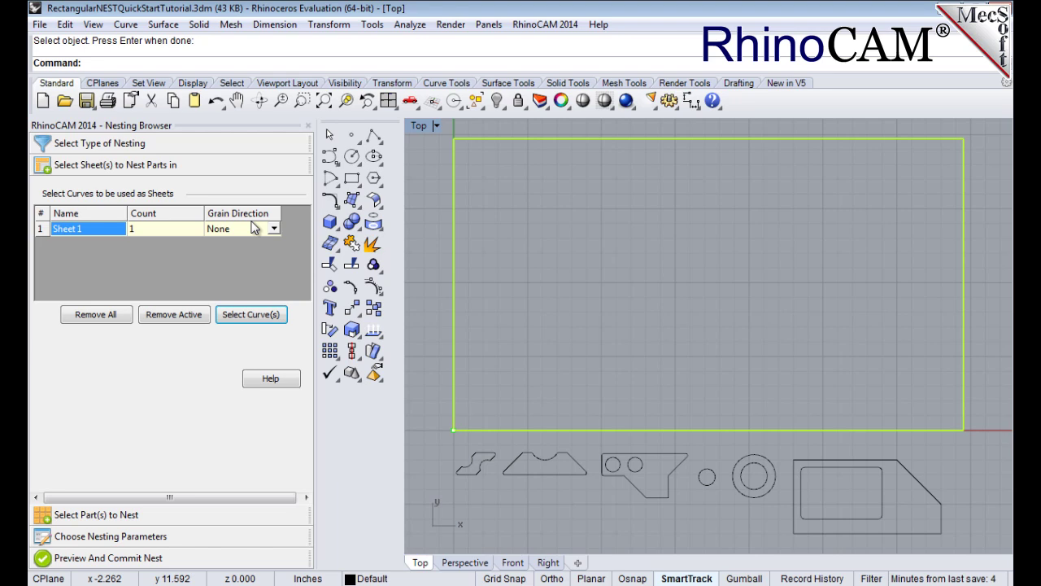
left_click(149, 230)
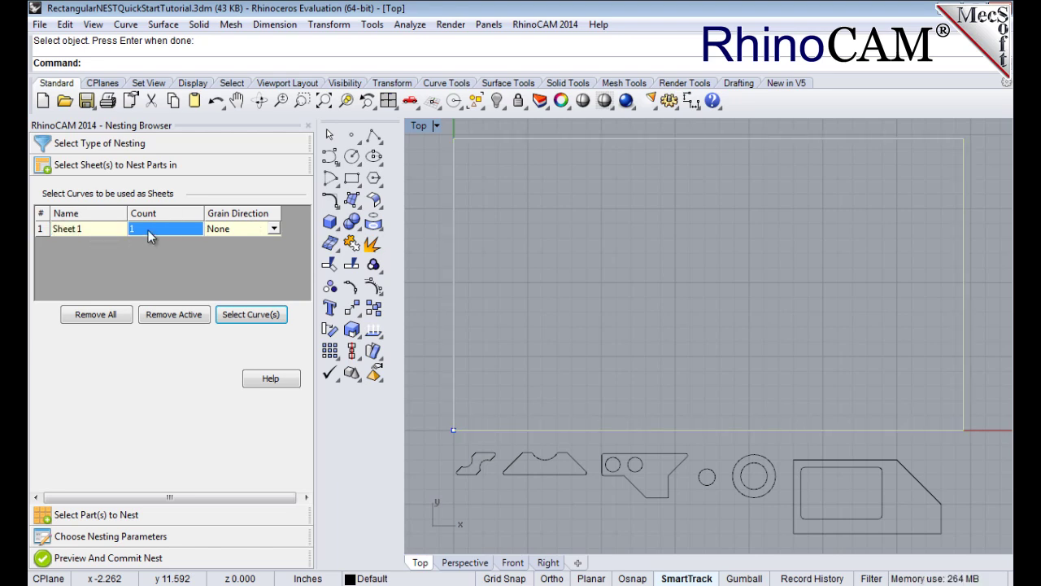
type("2")
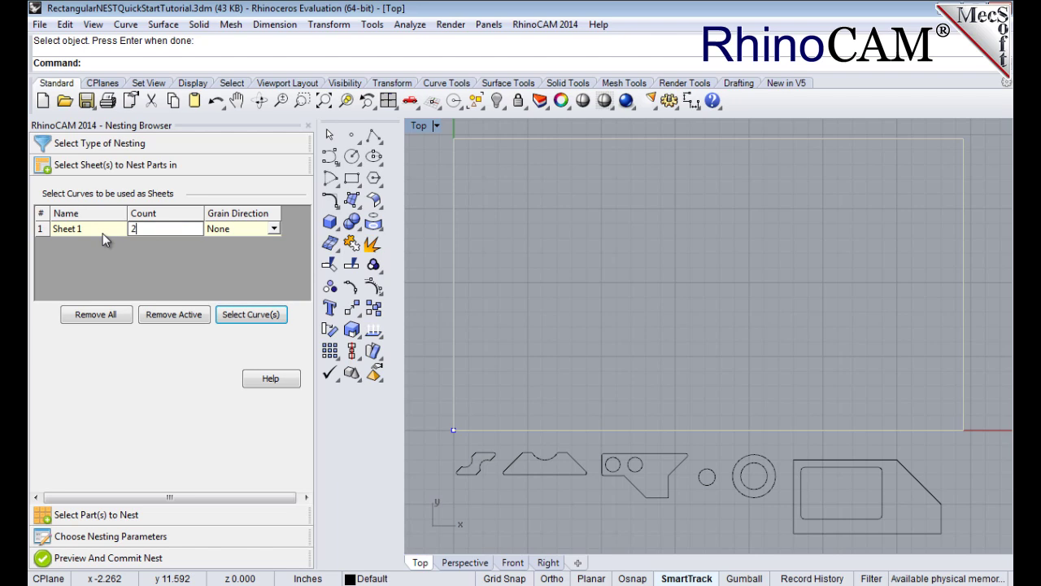
left_click(76, 229)
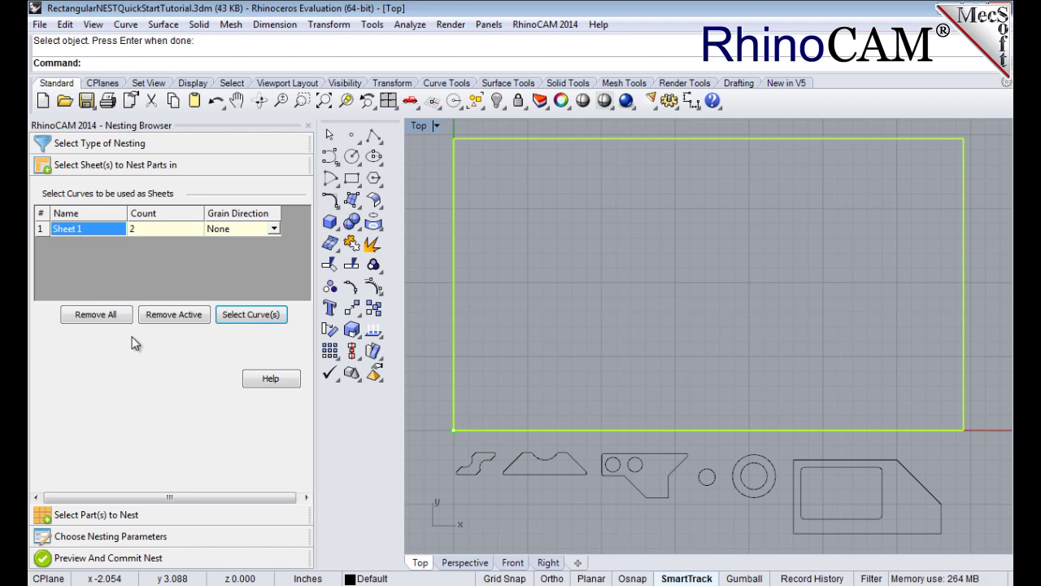
left_click(79, 521)
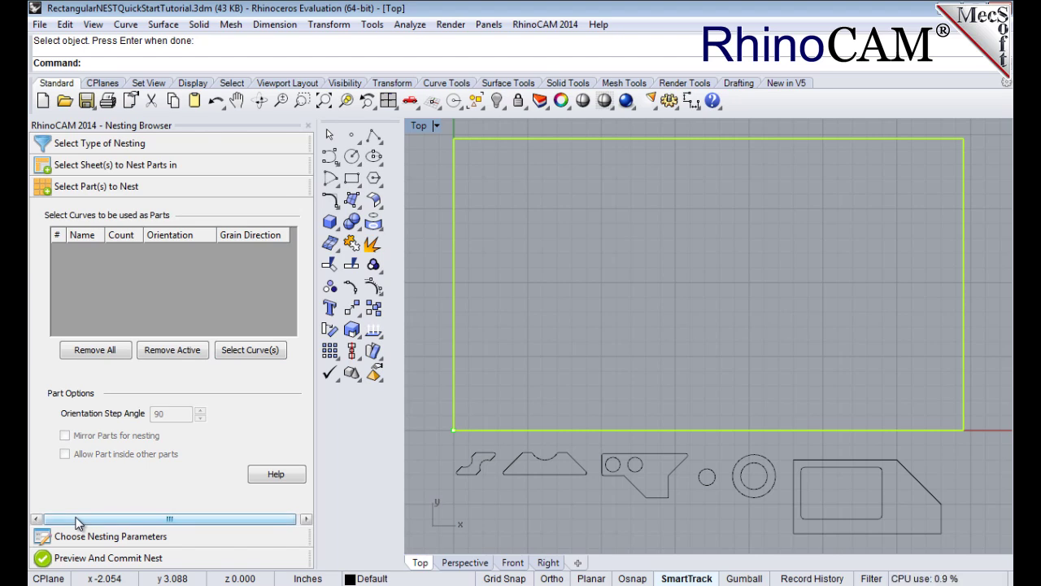
left_click(248, 351)
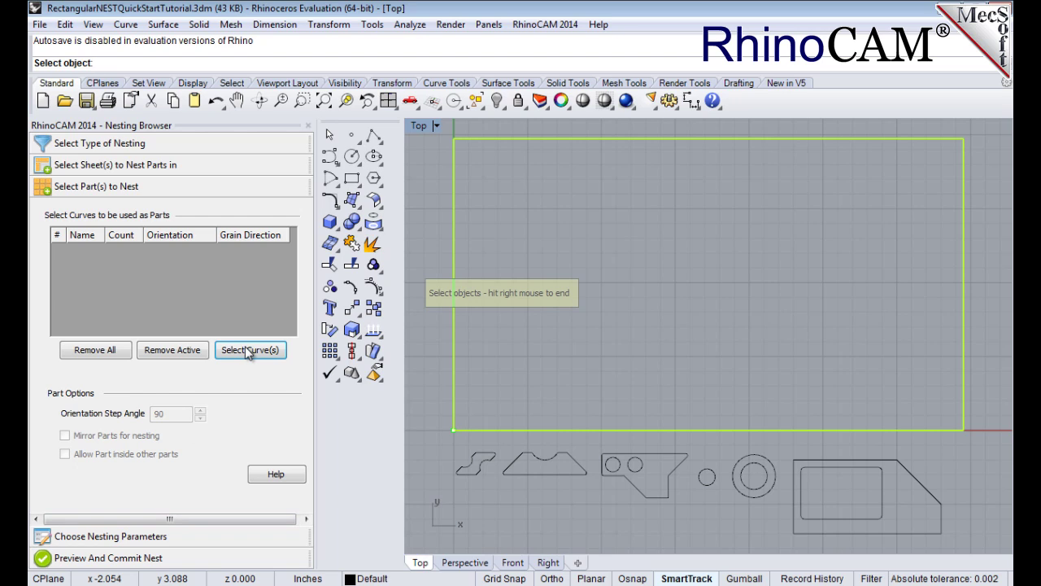
left_click(465, 473)
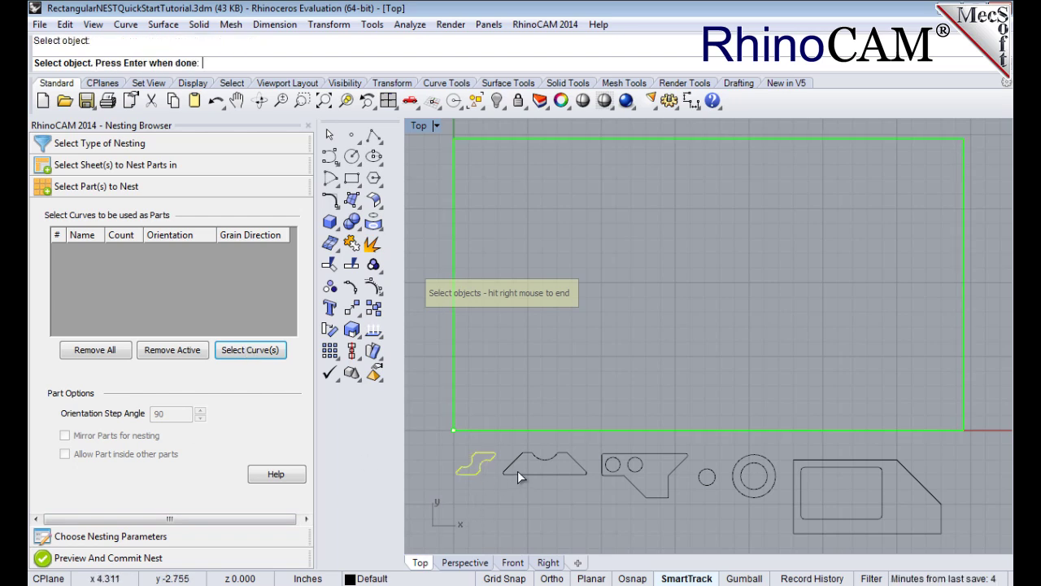
left_click(519, 473)
left_click(643, 488)
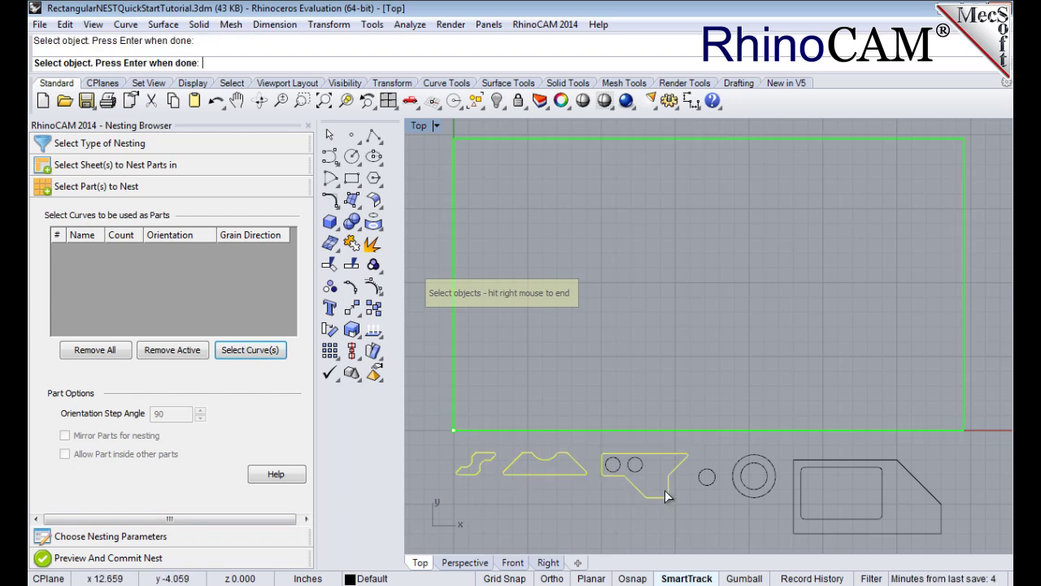
left_click(707, 483)
left_click(744, 493)
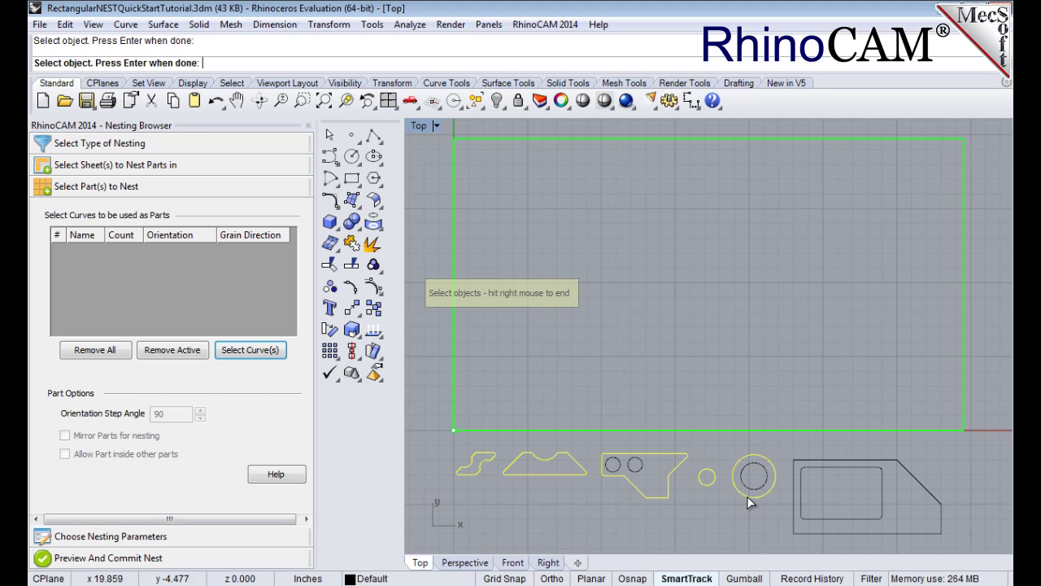
left_click(796, 532)
right_click(629, 518)
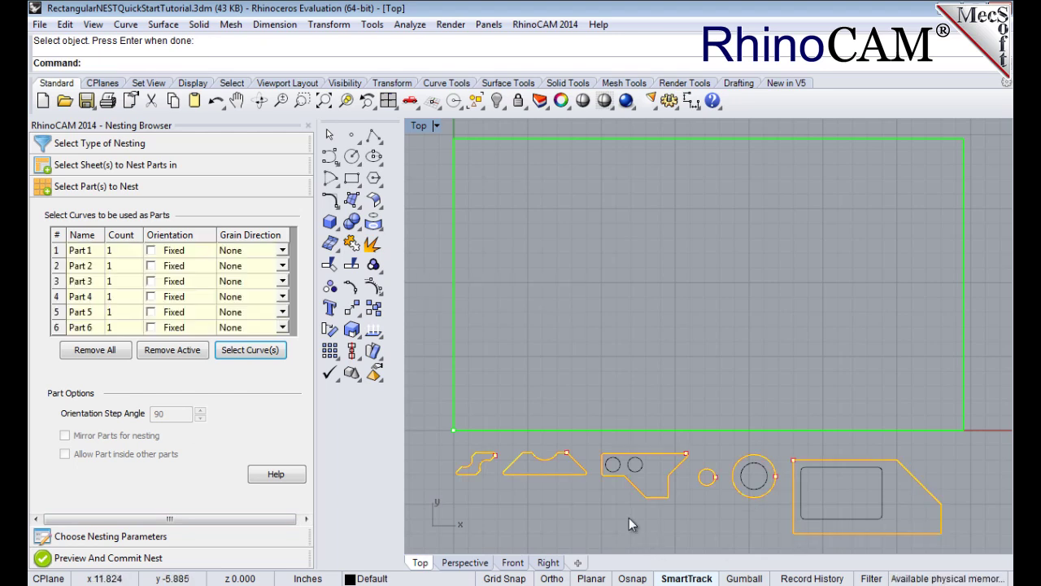
left_click(249, 350)
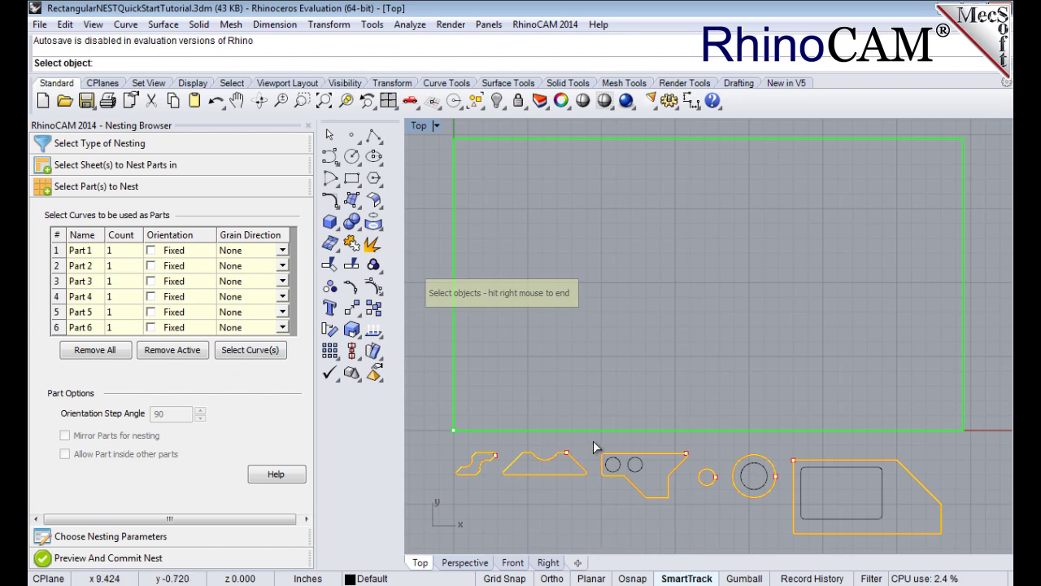
left_click_drag(594, 446, 938, 545)
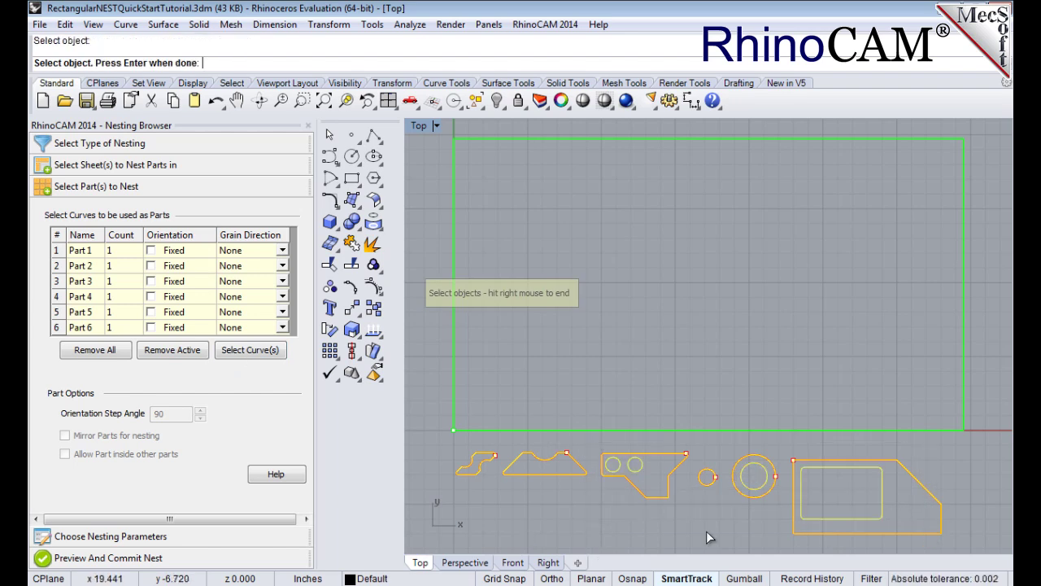
right_click(568, 511)
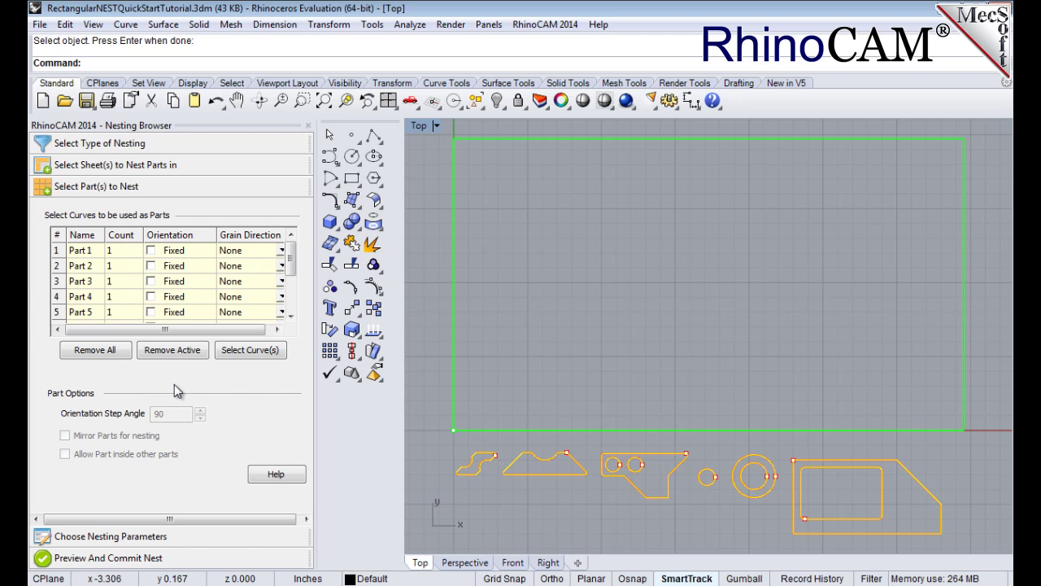
left_click(81, 250)
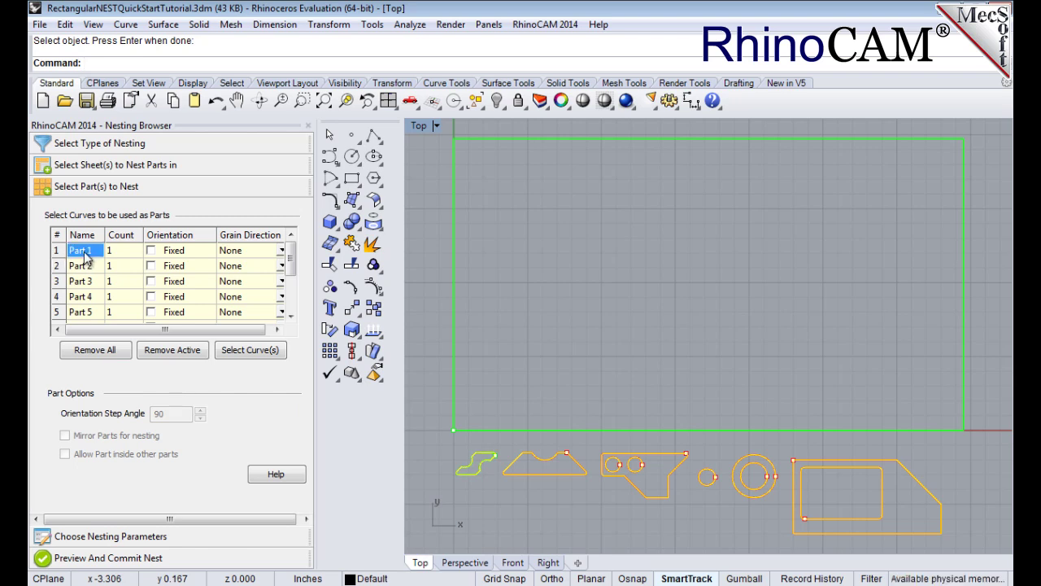
left_click(83, 266)
left_click(82, 281)
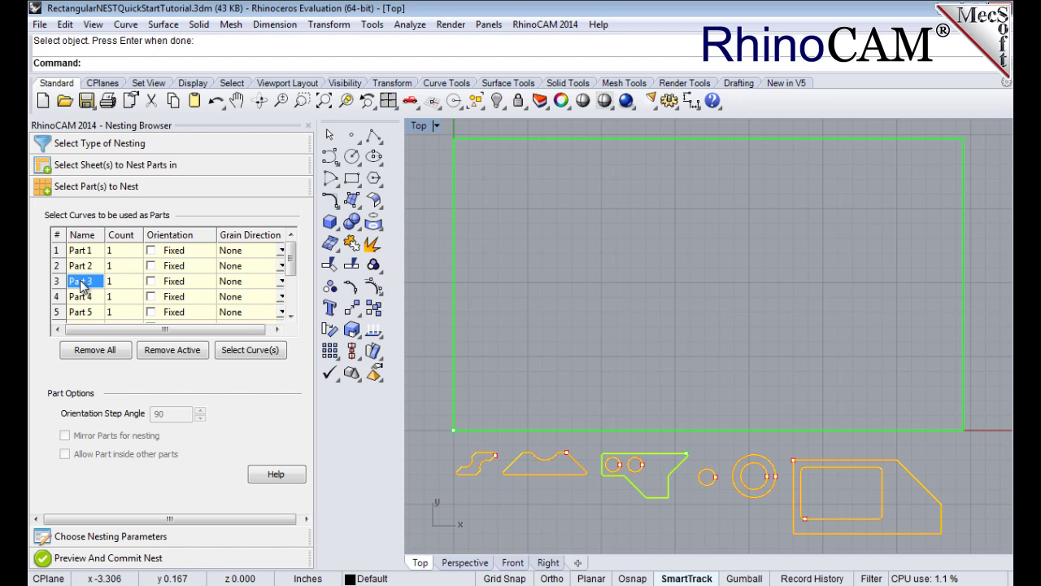
left_click(83, 296)
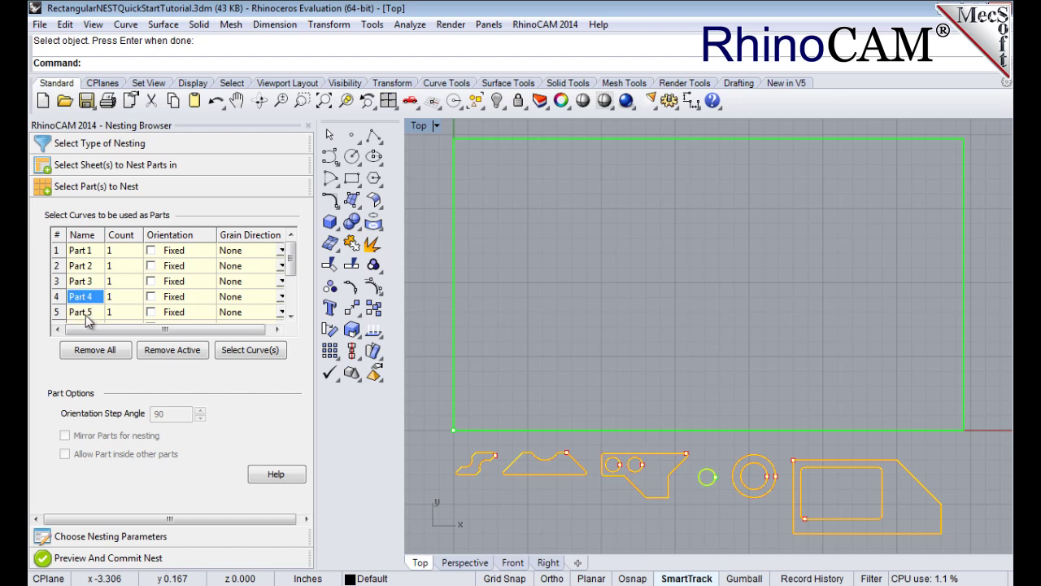
left_click(86, 312)
scroll(87, 316, "down", 1)
left_click(85, 299)
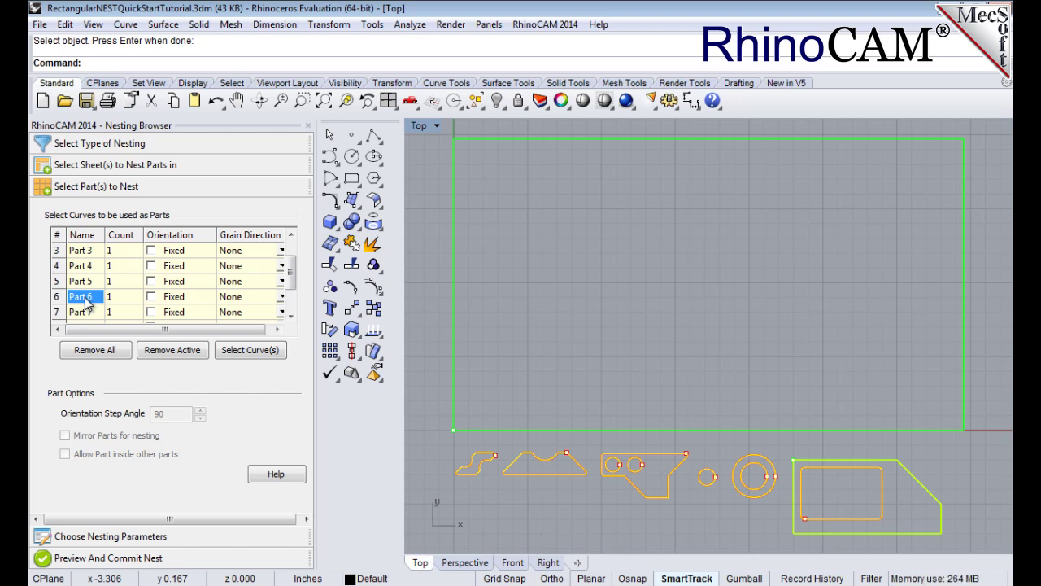
scroll(87, 302, "down", 1)
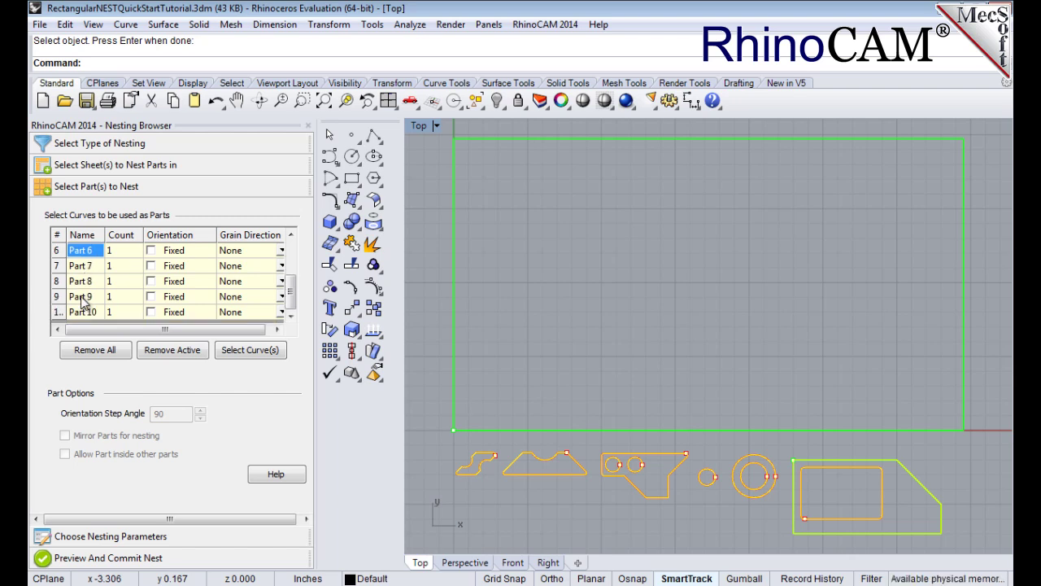
left_click(84, 316)
left_click(85, 297)
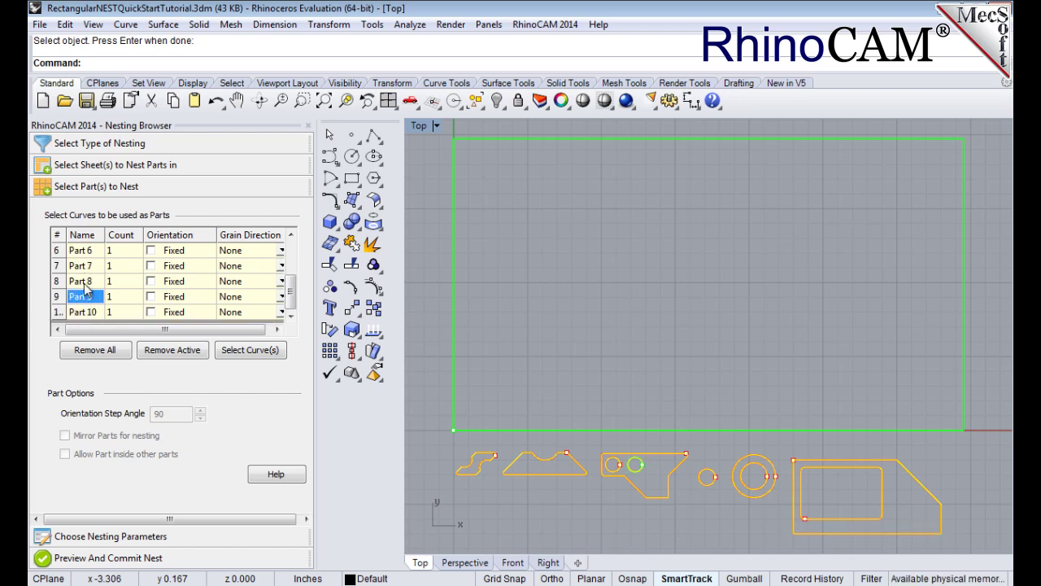
left_click(84, 284)
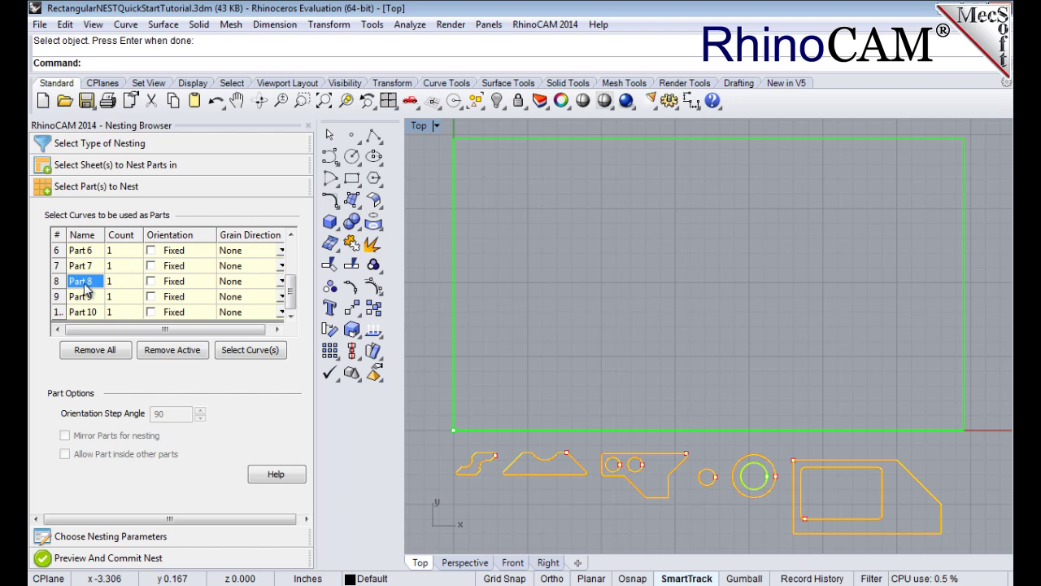
left_click(85, 268)
scroll(91, 282, "up", 2)
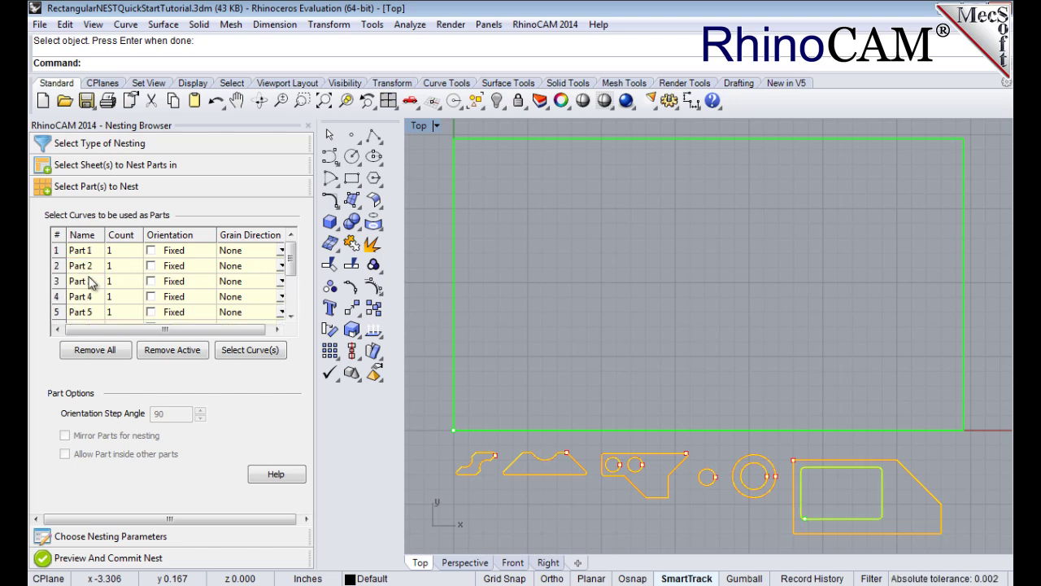
Return to Part 1 and scroll the Parts table to enter counts 6, 16, 32, 50, 16, 4
left_click(88, 253)
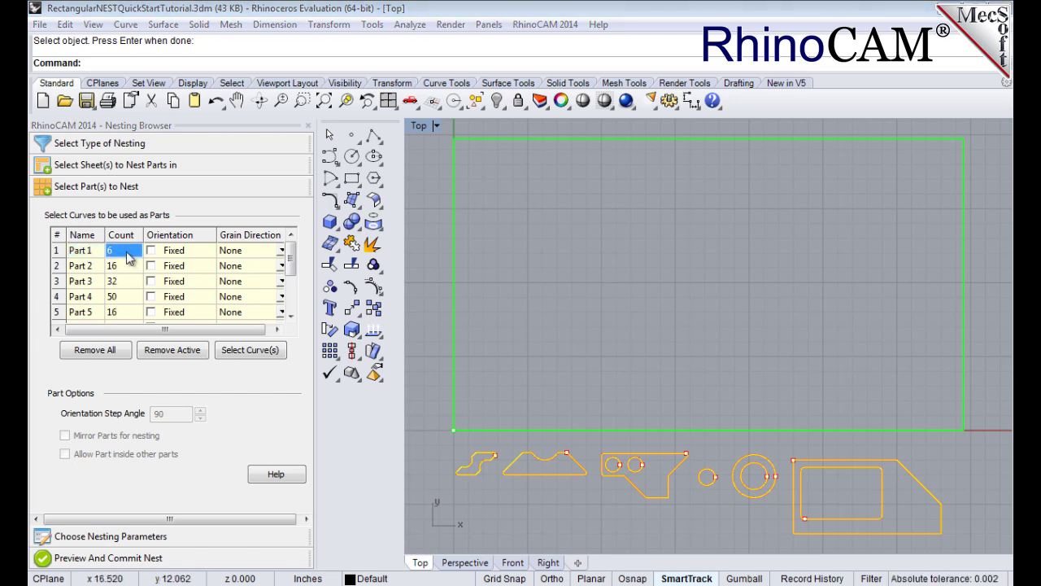
left_click_drag(291, 271, 292, 308)
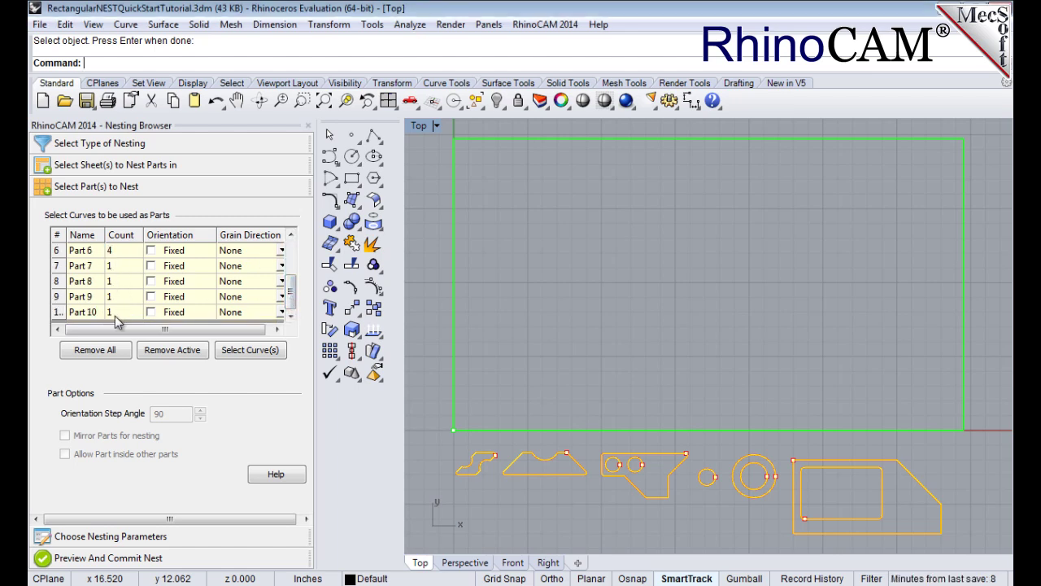
left_click_drag(291, 306, 291, 259)
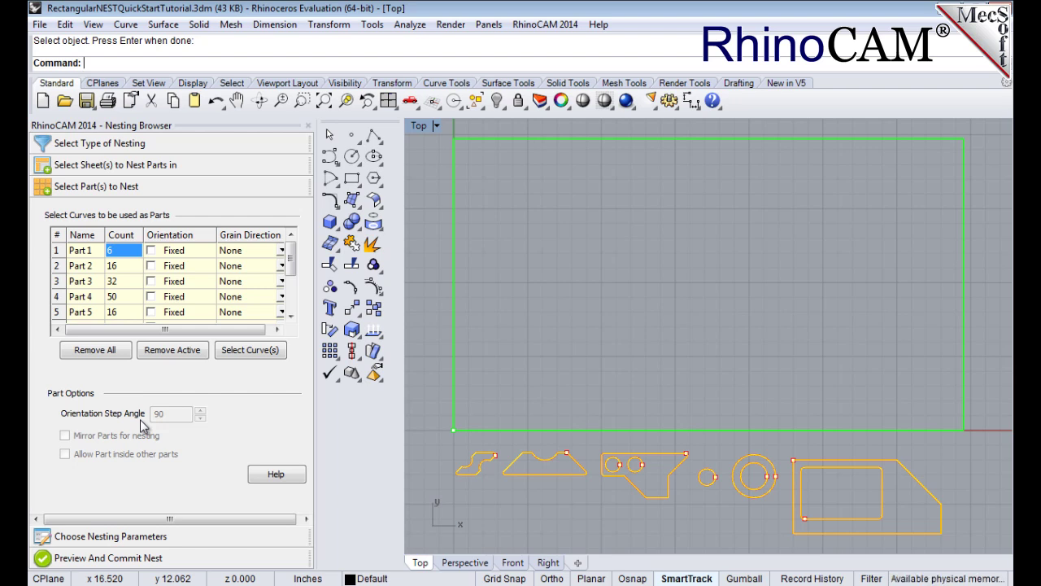
Set Distance Part to Part to 0.15 and Distance Part to Sheet to 0.25
left_click(90, 537)
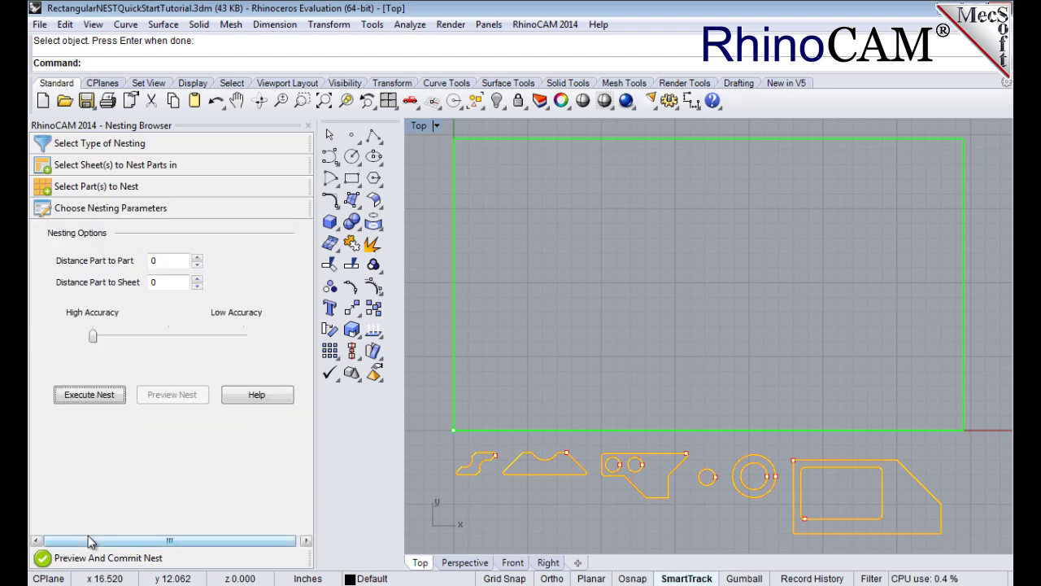
left_click(150, 260)
type(".15")
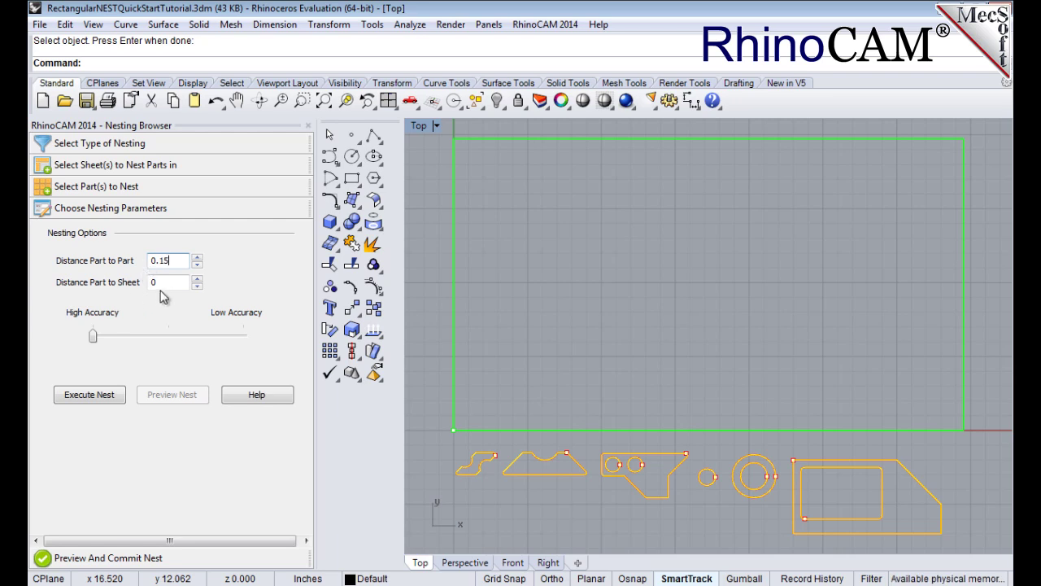
key("Tab")
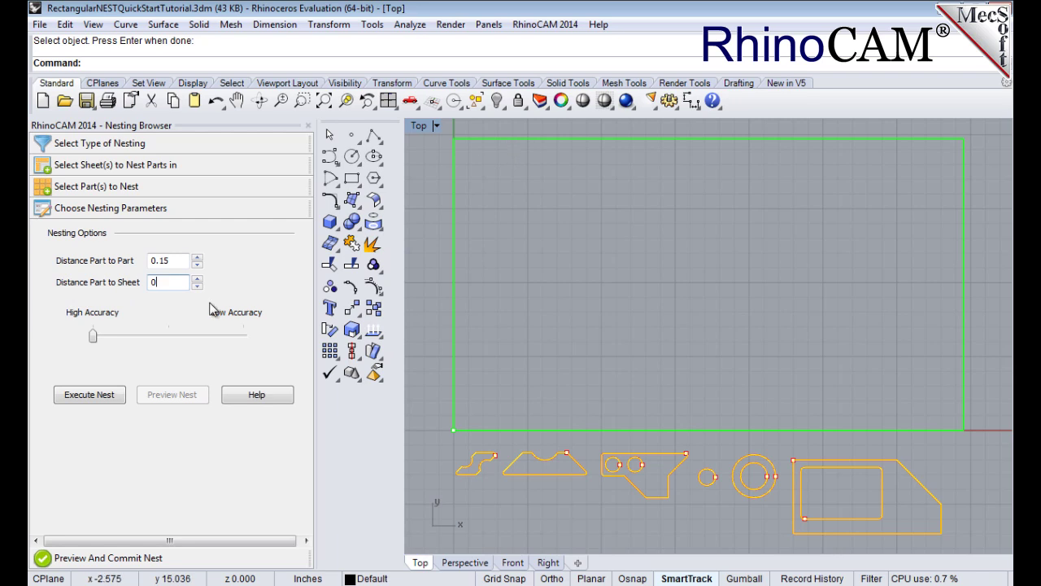
double_click(170, 282)
type("0.25")
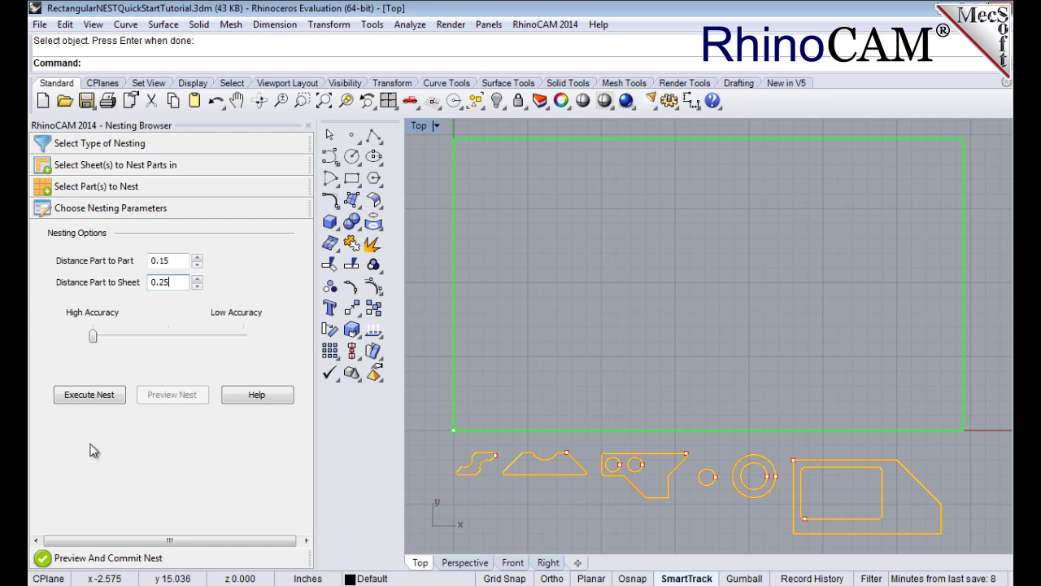
Execute and preview the nest, inspecting Sheet 1-2 (77.76%) and Sheet 1-1 (86.15%)
left_click(101, 400)
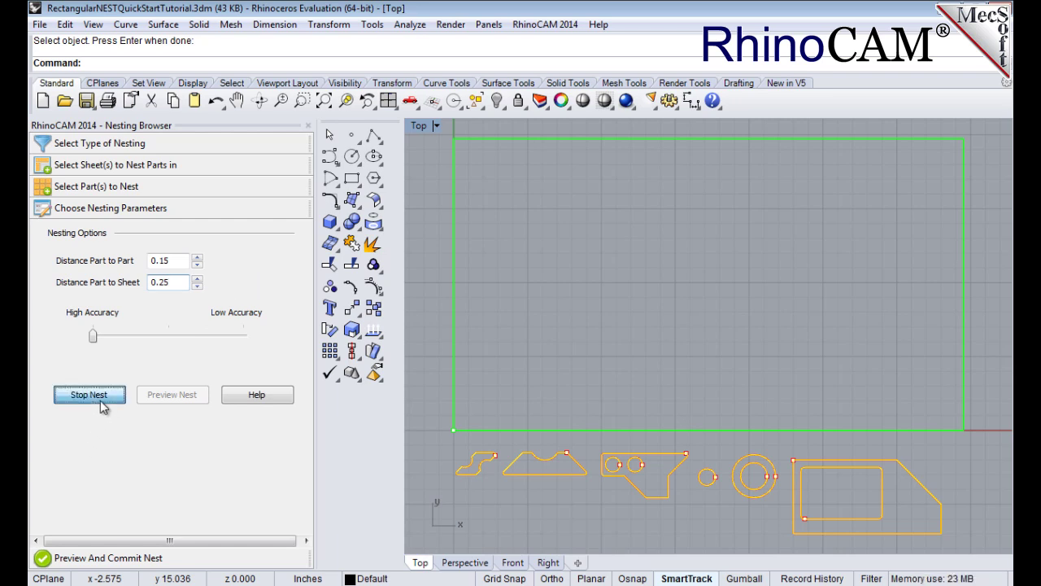
left_click(171, 395)
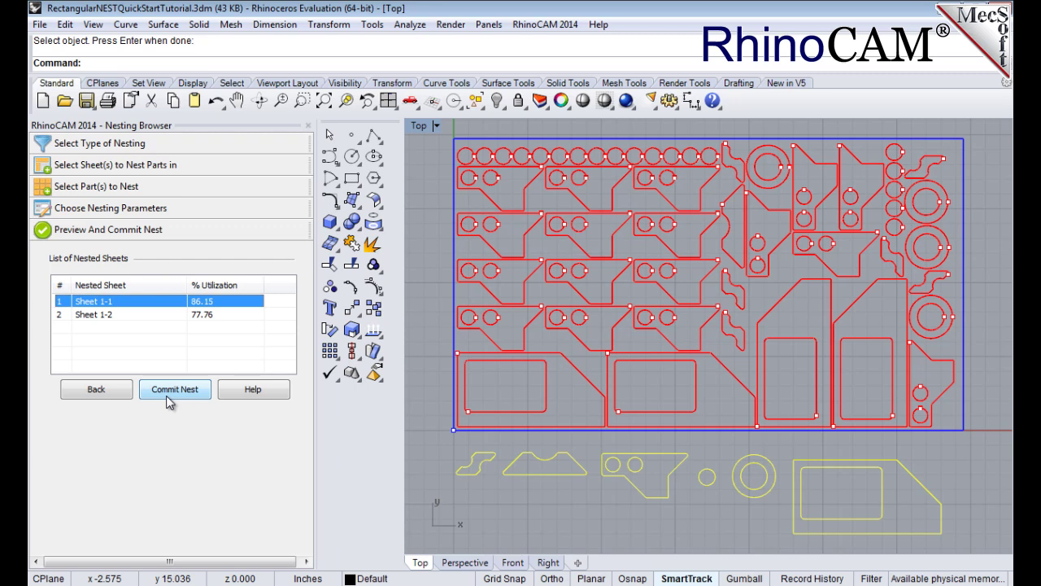
left_click(112, 321)
left_click(110, 303)
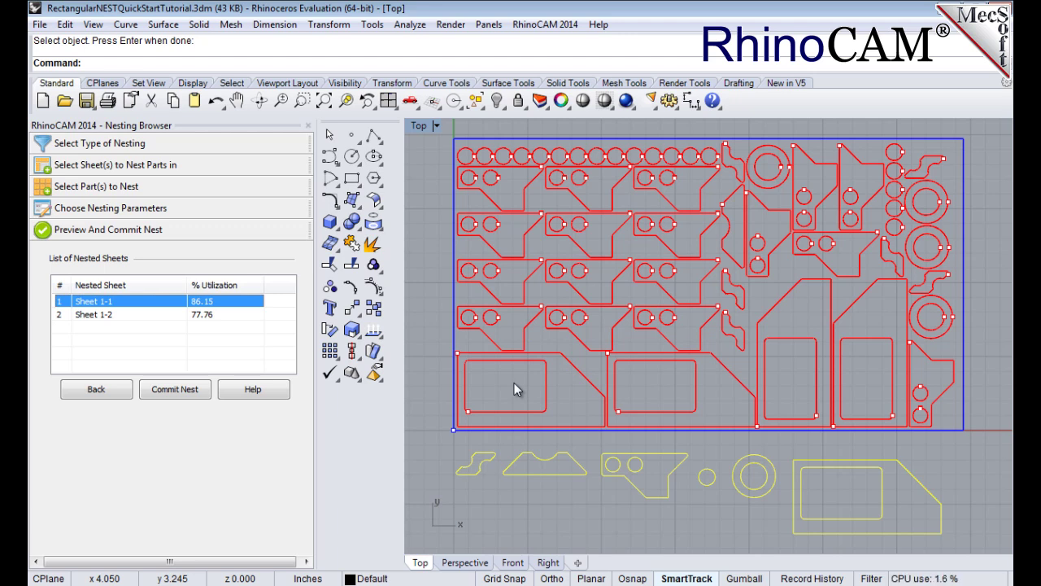
Set Sheet 1's grain direction to Along X
left_click(91, 166)
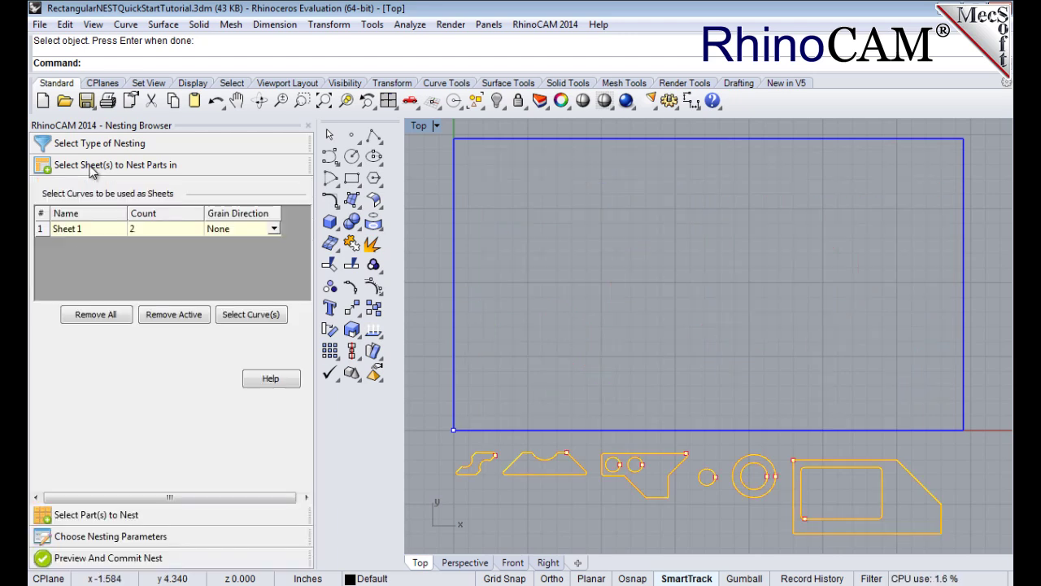
left_click(276, 233)
left_click(277, 233)
left_click(239, 254)
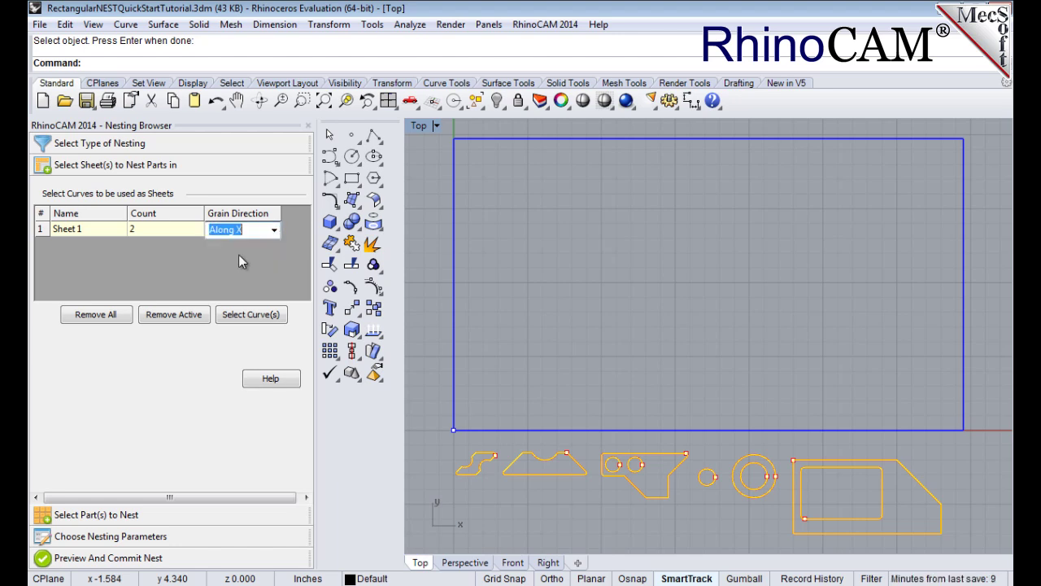
left_click(71, 229)
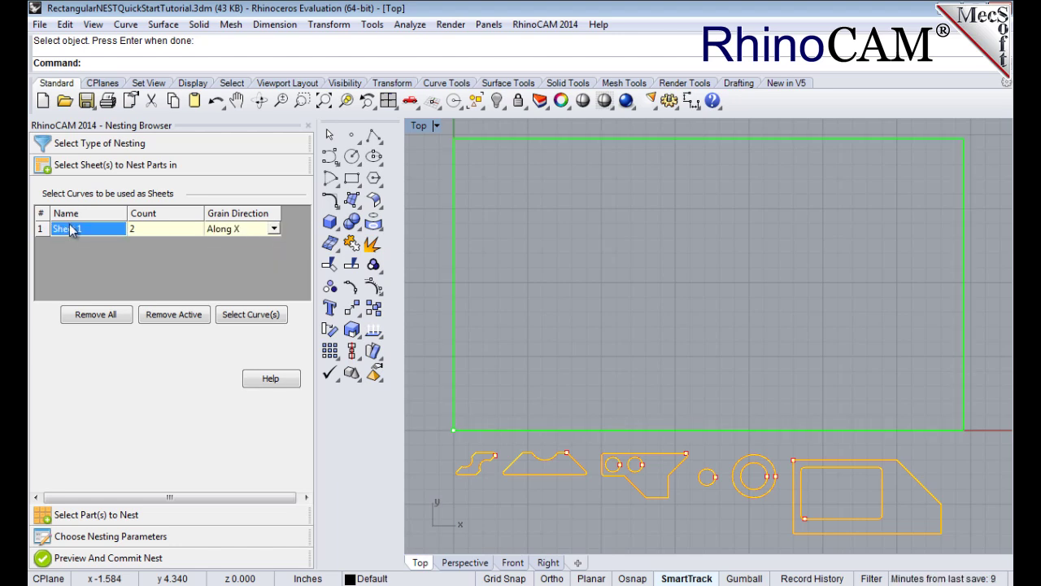
Set Part 6's grain direction to Along Y
left_click(96, 516)
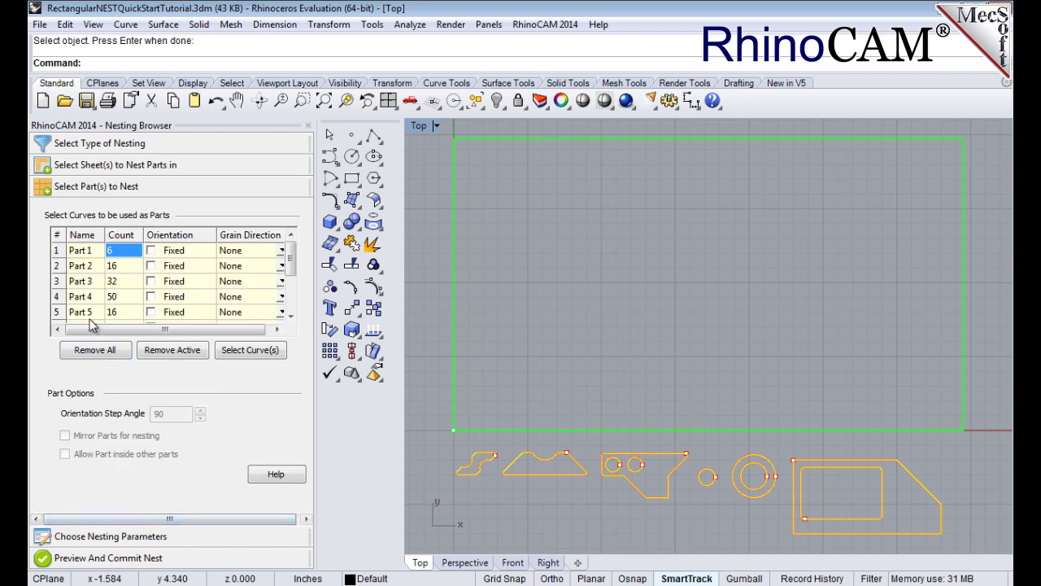
scroll(293, 282, "down", 1)
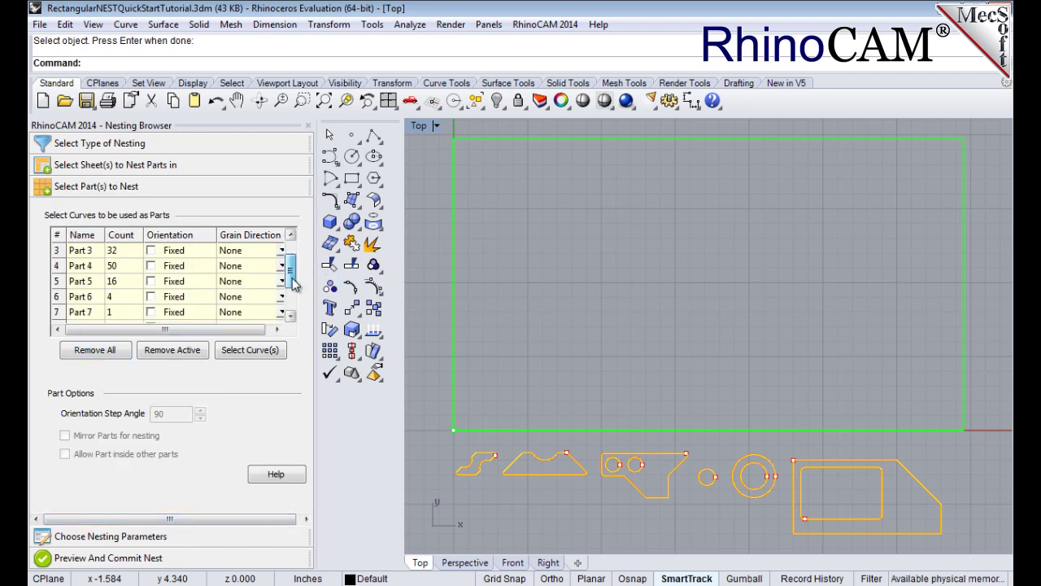
left_click(244, 298)
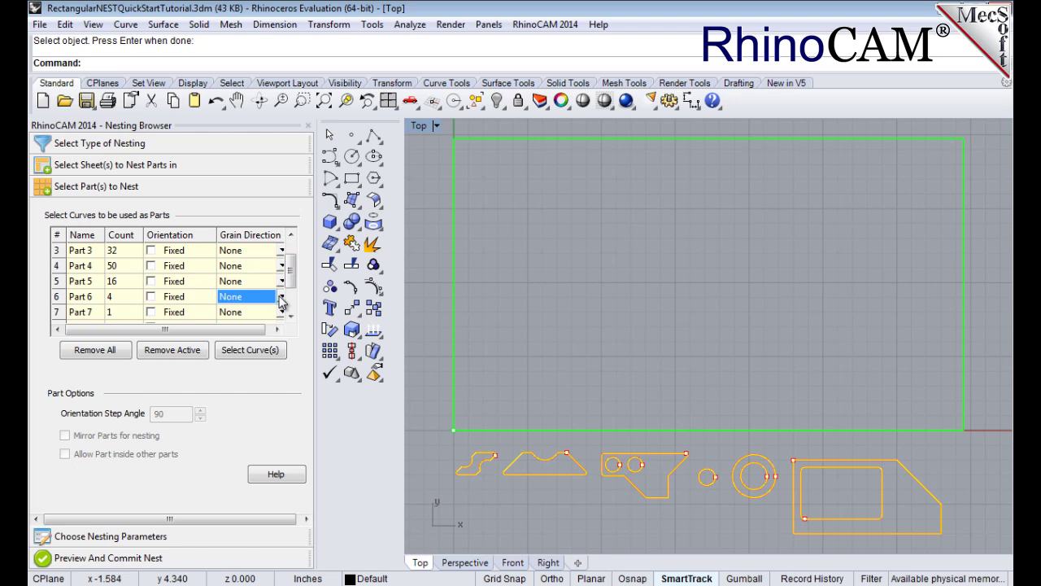
left_click(281, 303)
left_click(229, 342)
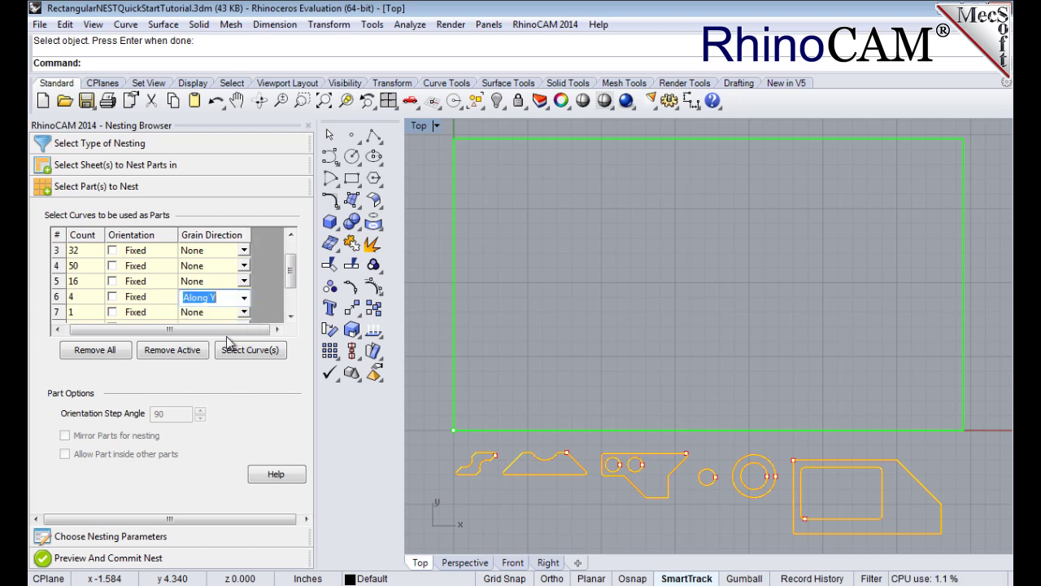
left_click(57, 299)
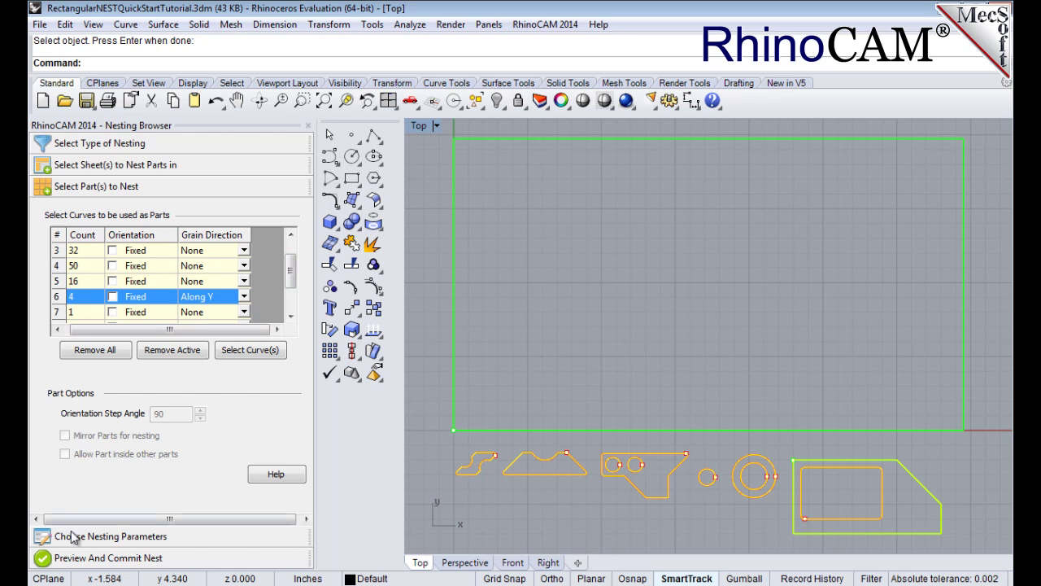
Rerun and preview the nest: Sheet 1-1 at 87.45%, Sheet 1-2 at 76.46%, large parts vertical
left_click(75, 537)
left_click(88, 396)
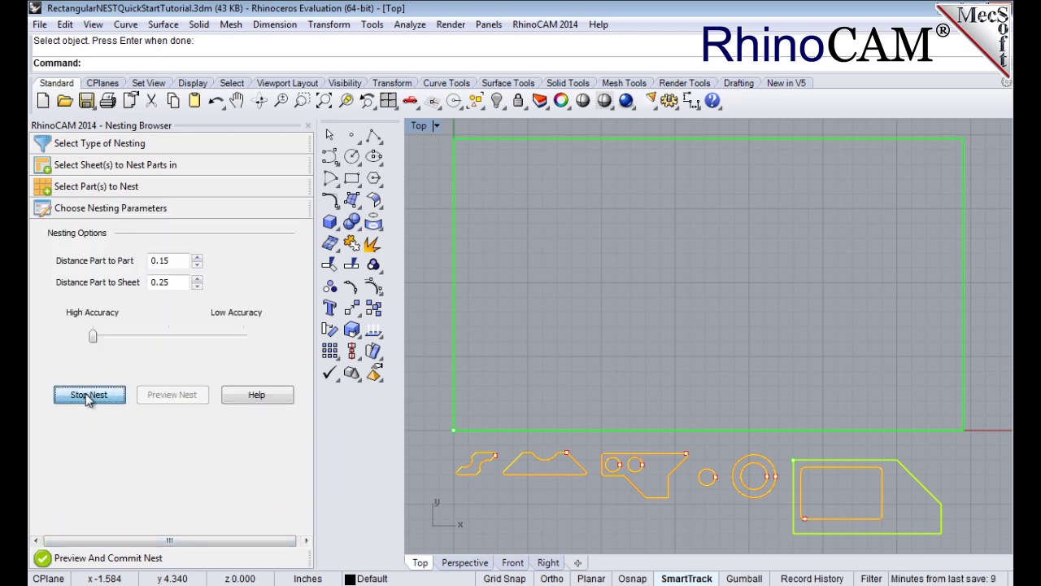
left_click(189, 399)
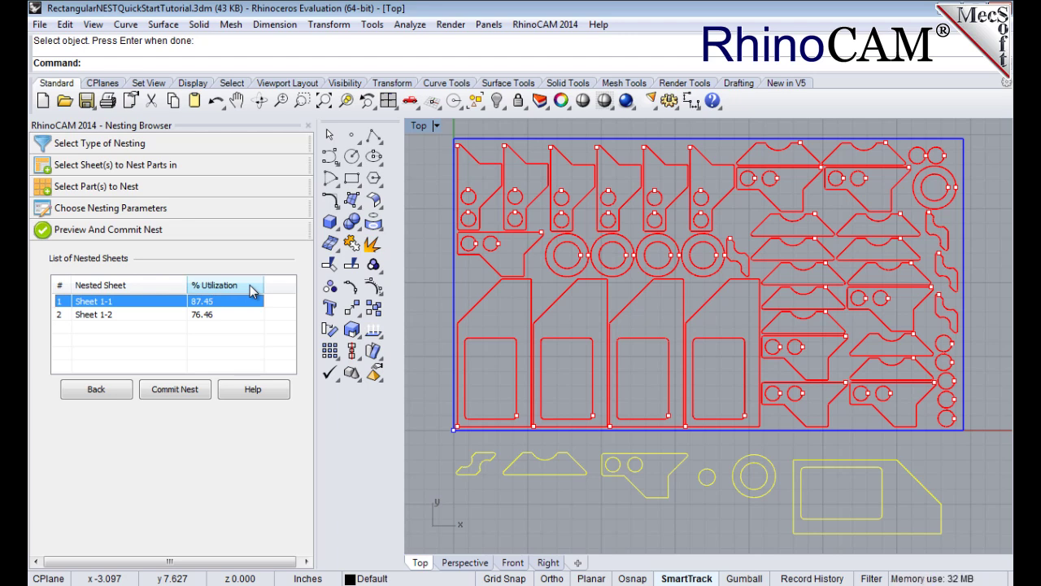
Commit the nest and show the new Sheet 1-1 and Sheet 1-2 layers
left_click(189, 394)
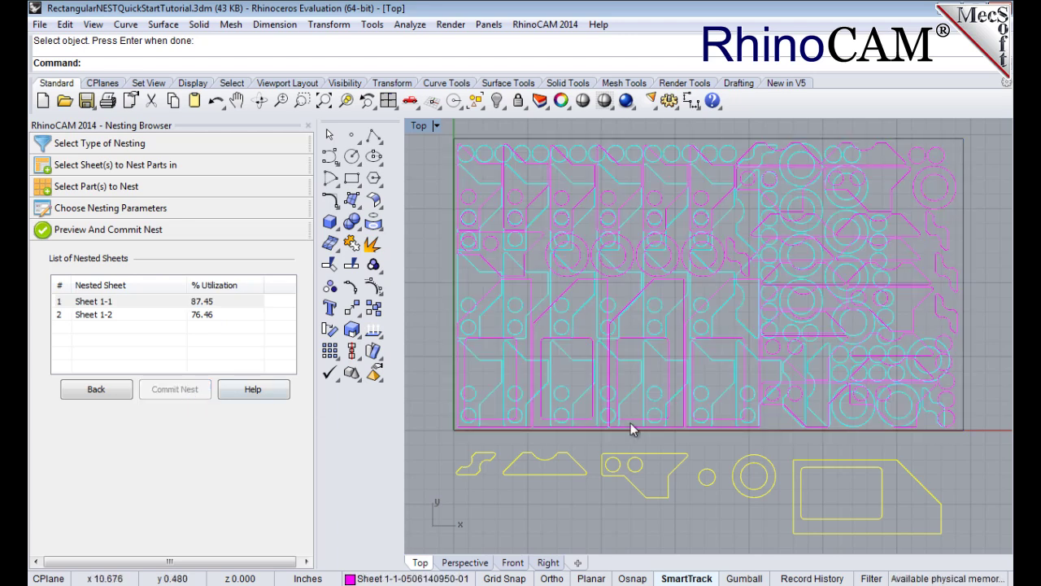
left_click(540, 101)
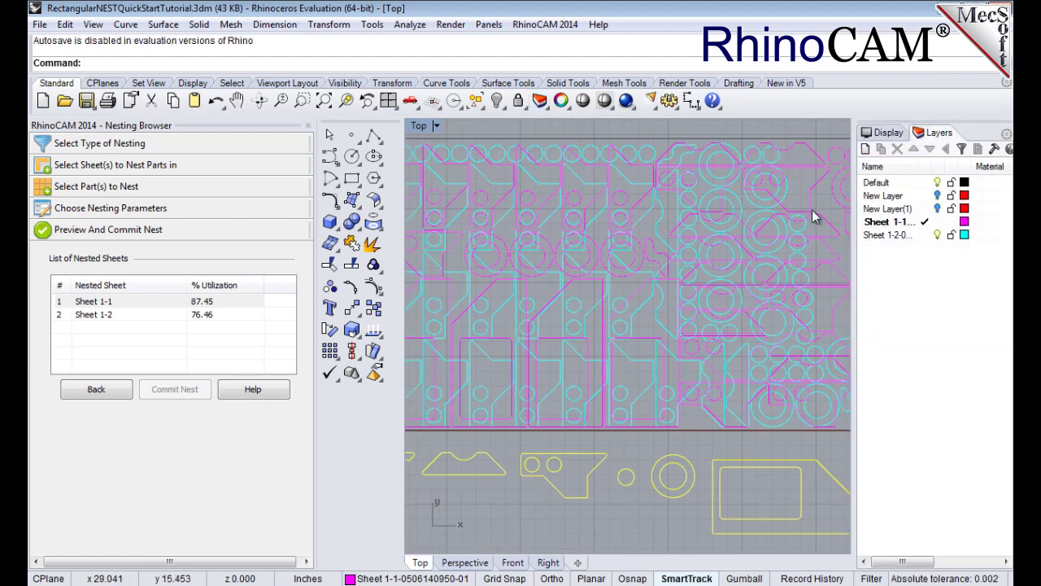